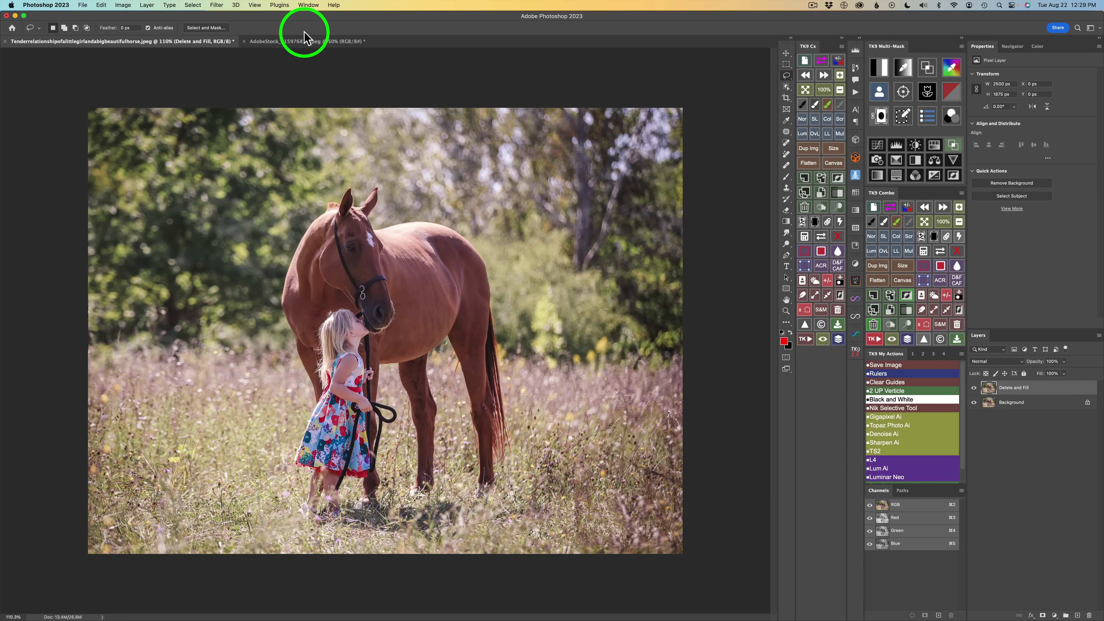
Create a Focus Area selection of the smiling woman's photo and subtract the leftover patch of background foliage.
left_click(304, 40)
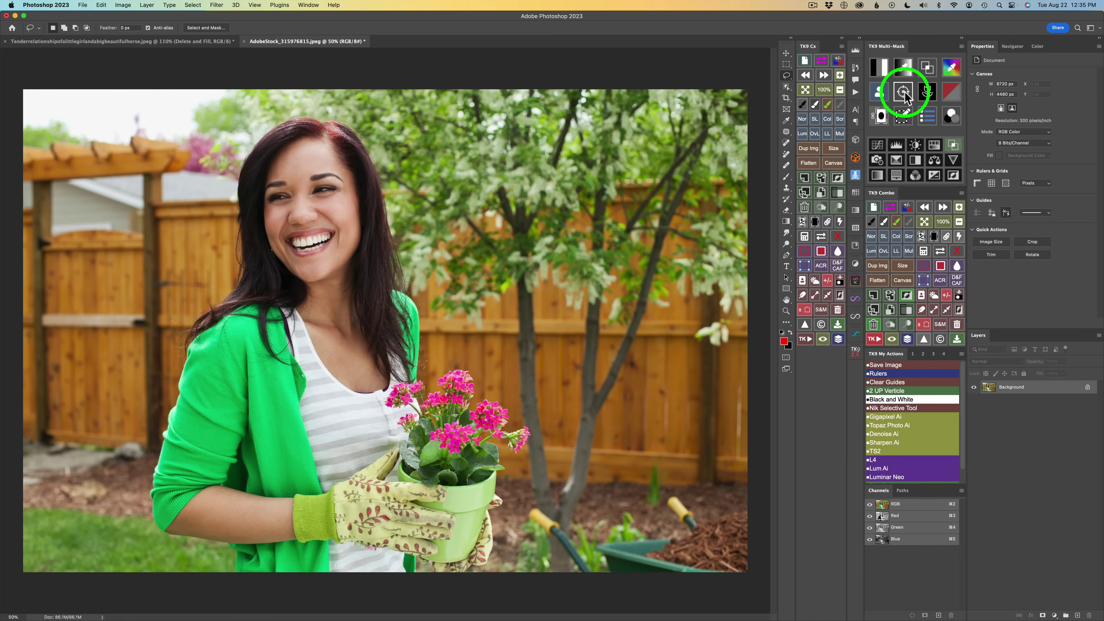
left_click(905, 97)
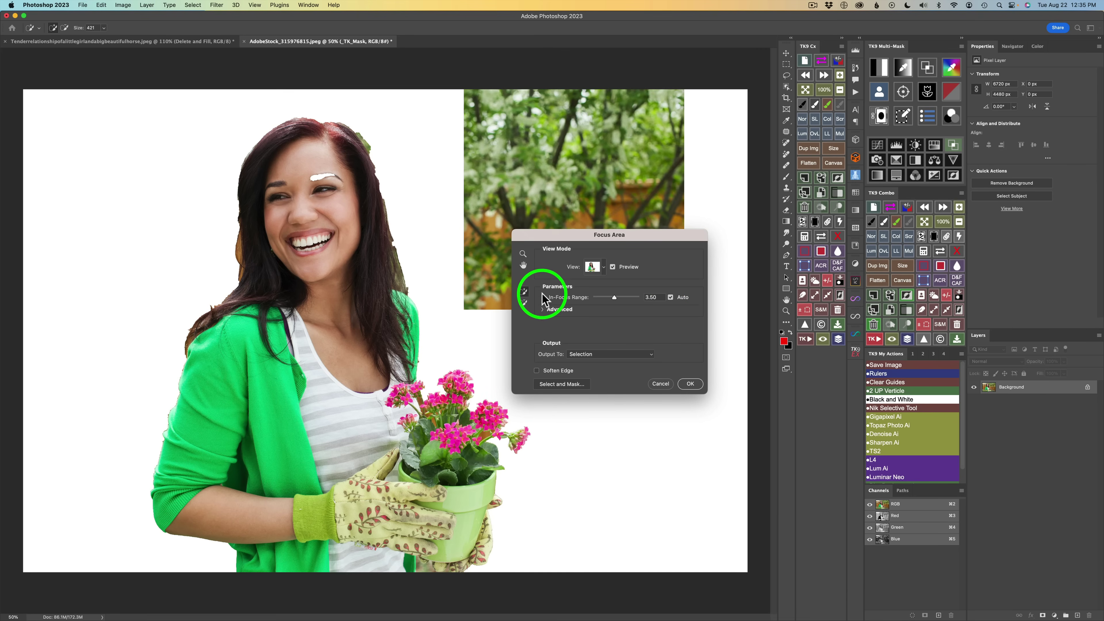
left_click(524, 303)
mouse_move(493, 182)
left_mouse_down()
mouse_move(456, 147)
mouse_move(678, 165)
mouse_move(562, 139)
mouse_move(581, 99)
mouse_move(662, 106)
left_mouse_up()
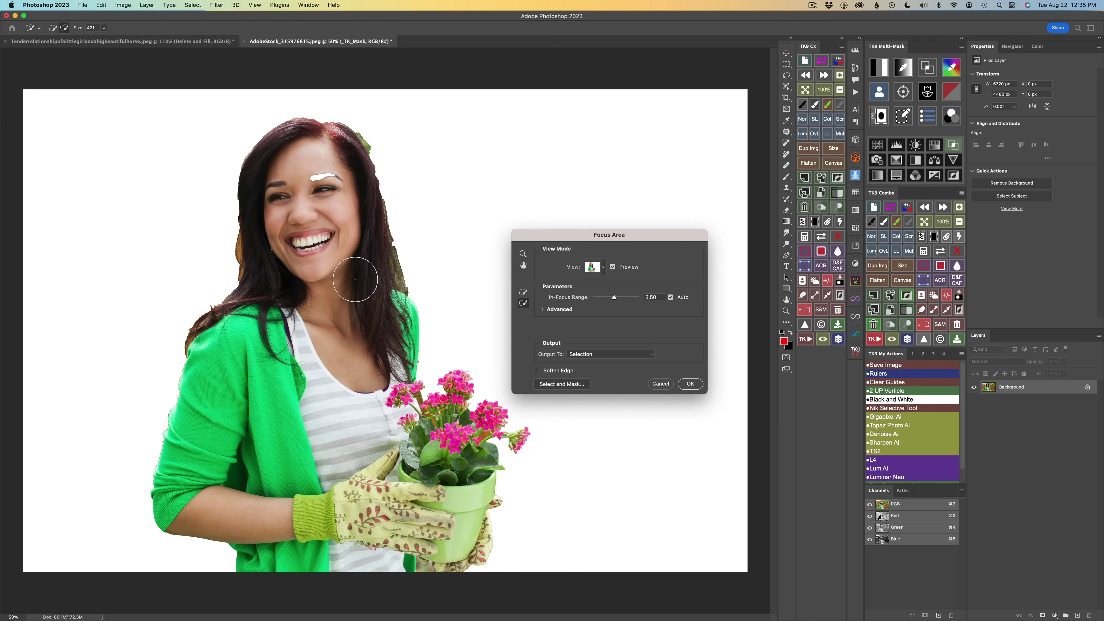
Add the missing eyebrow area back to the focus selection, output it as a mask and discard that mask.
left_click(523, 291)
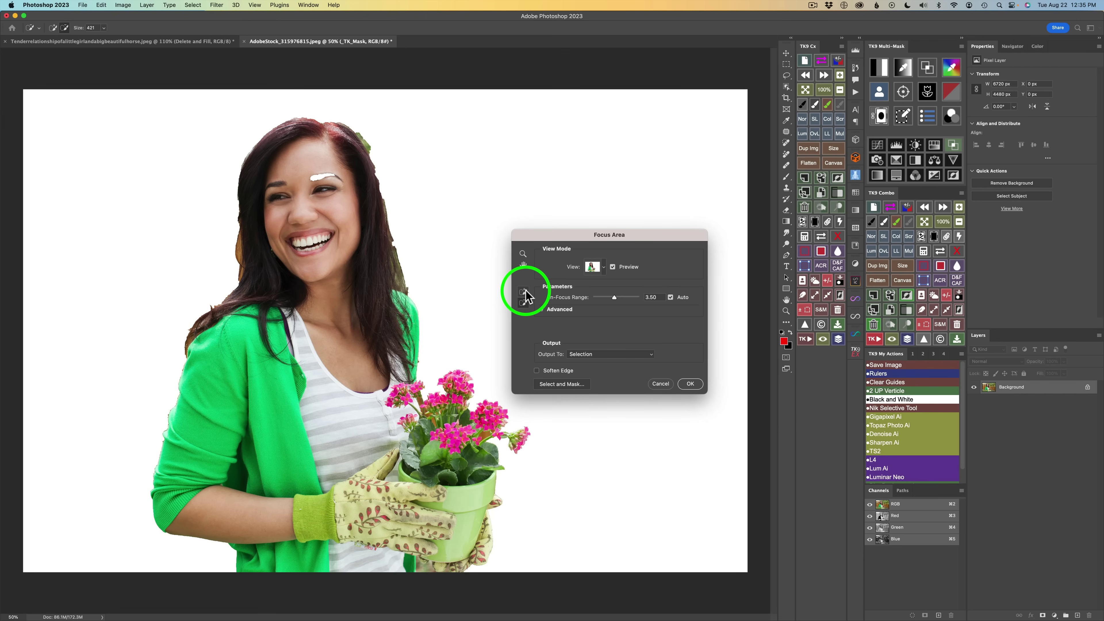
key("bracketleft")
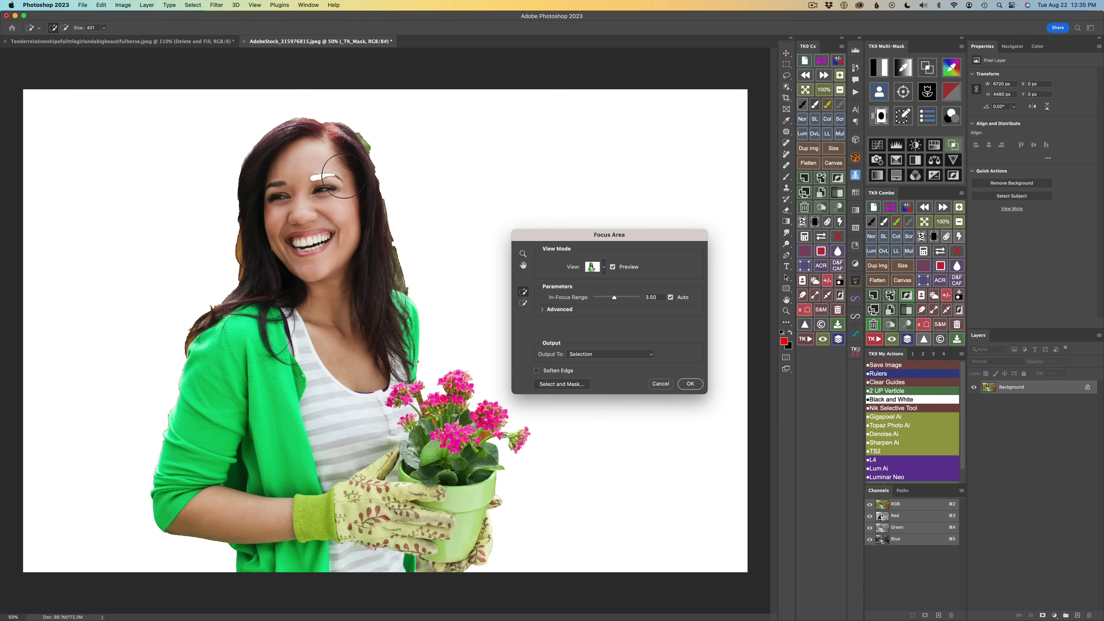
left_click(319, 176)
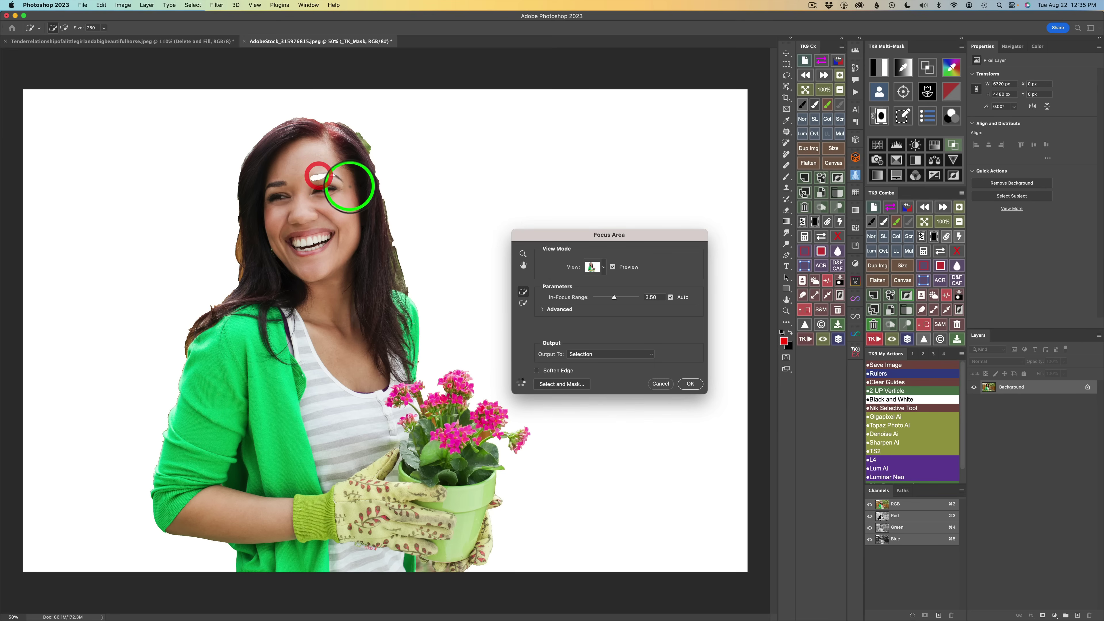
mouse_move(322, 182)
left_mouse_down()
mouse_move(369, 190)
mouse_move(399, 213)
left_mouse_up()
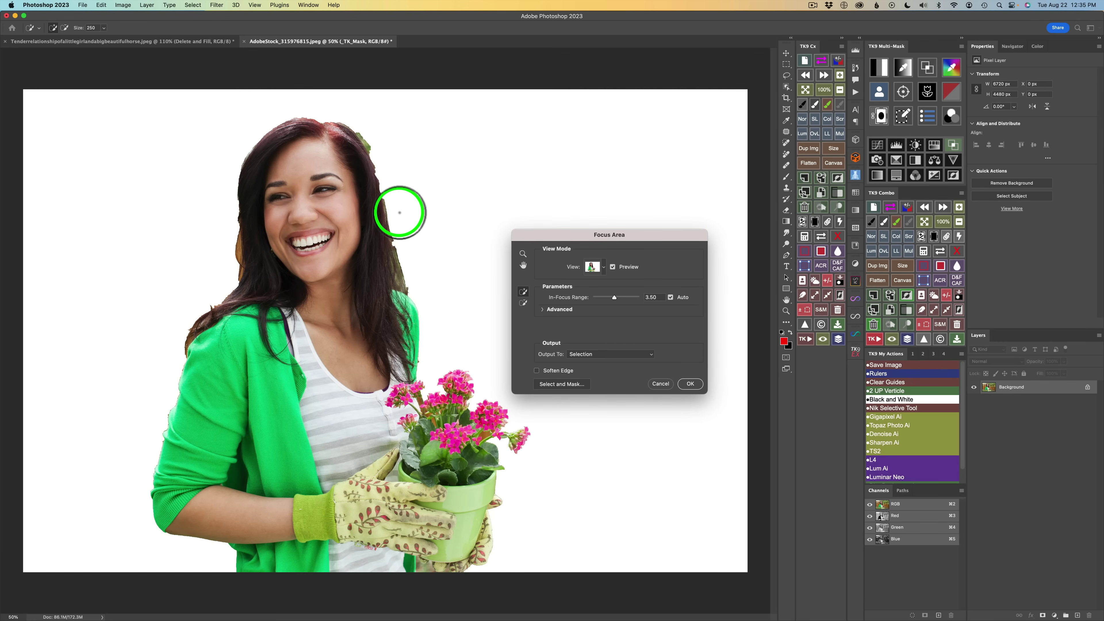
left_click(692, 384)
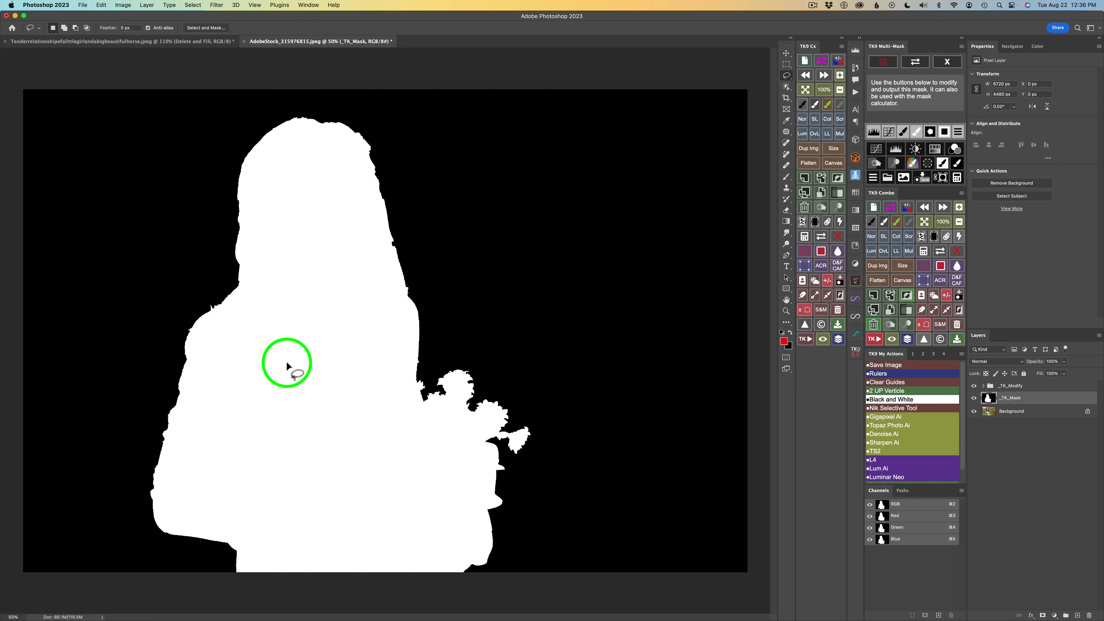
left_click(949, 63)
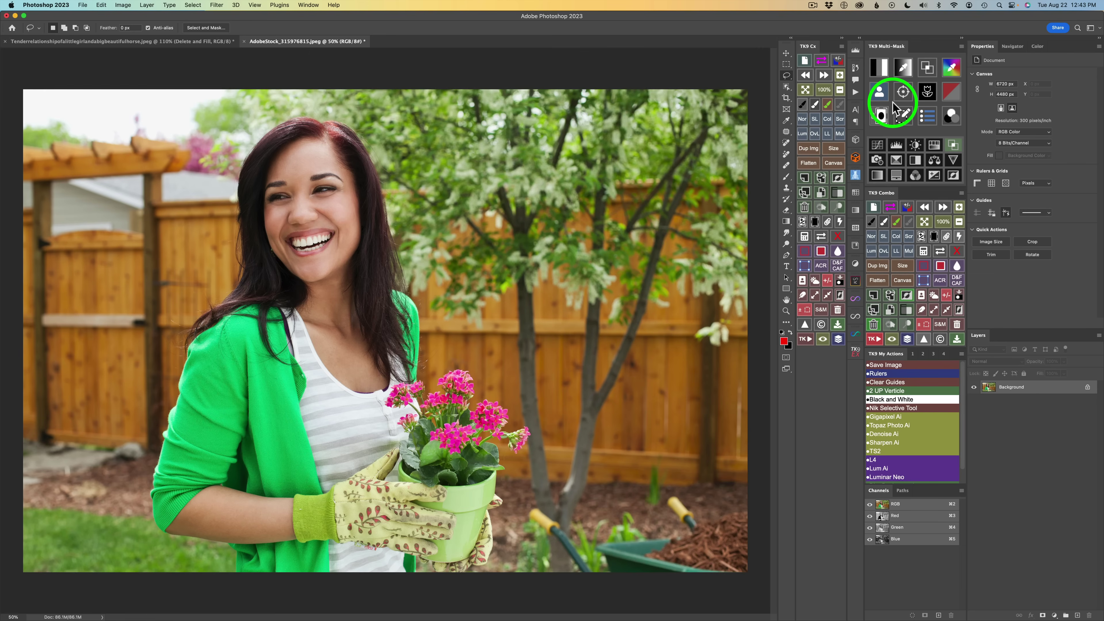
Create a depth map of the photo of the girl and horse.
mouse_move(902, 96)
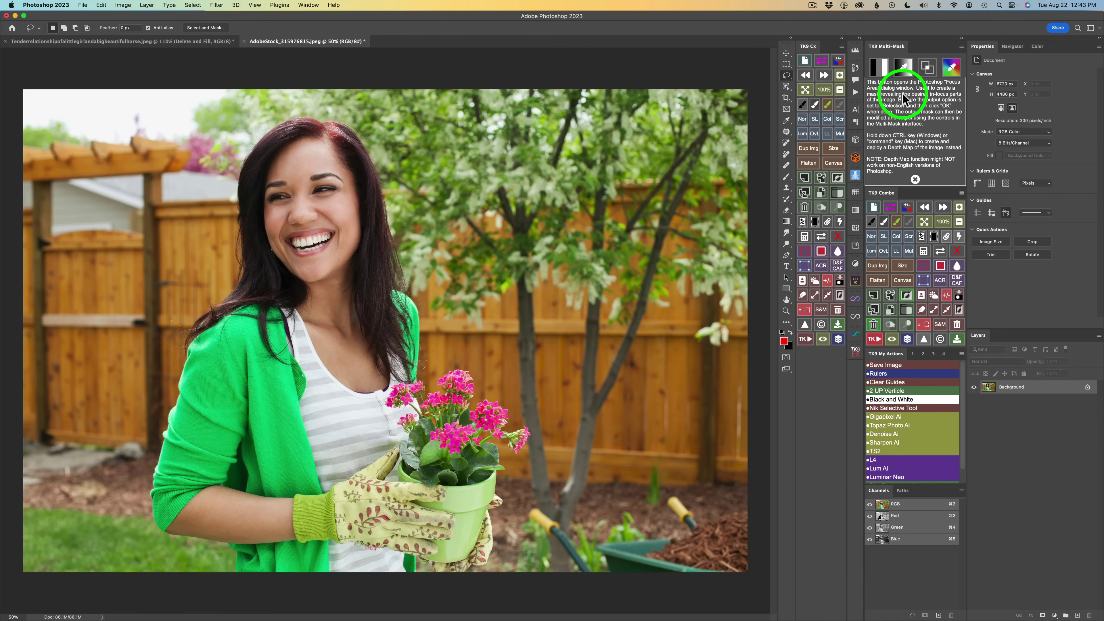
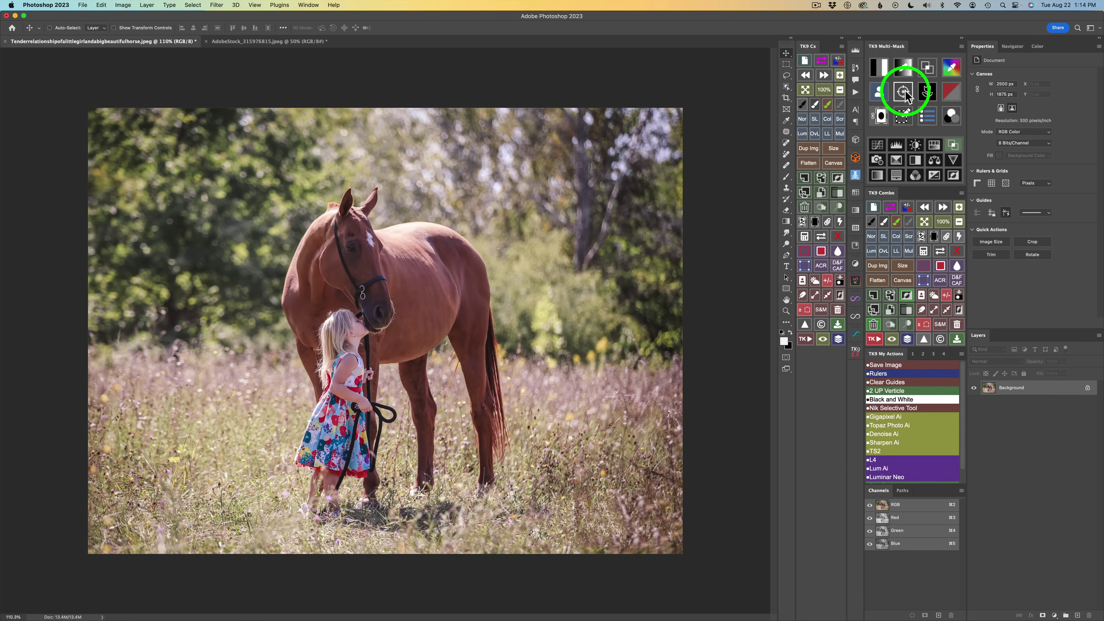
left_click(905, 94)
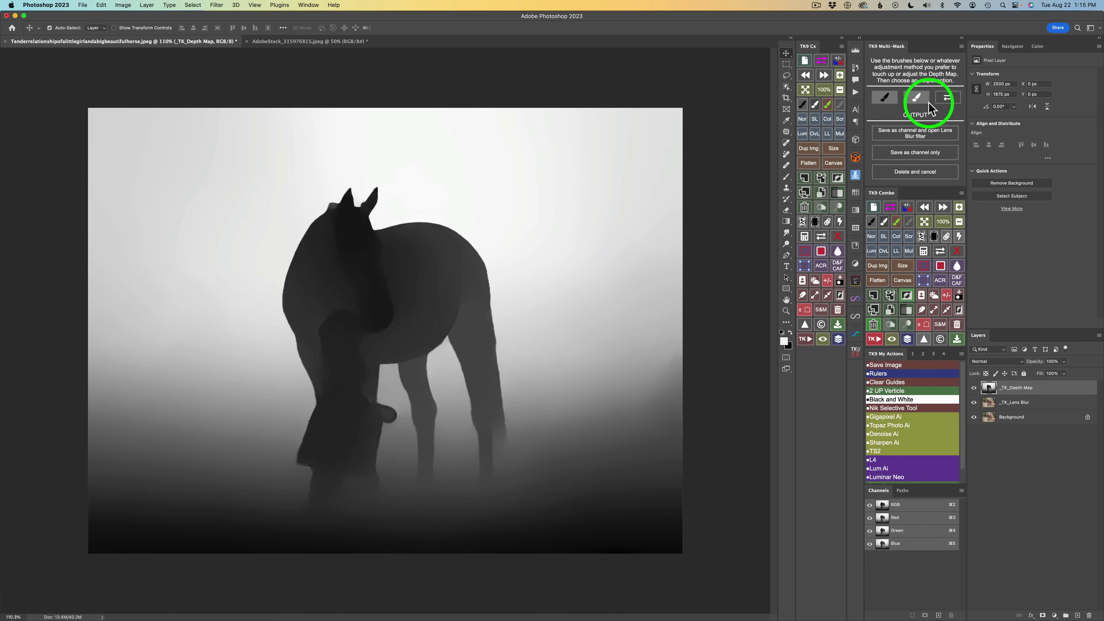
Compare the depth map with the photo beneath it using layer visibility and opacity.
left_click(948, 98)
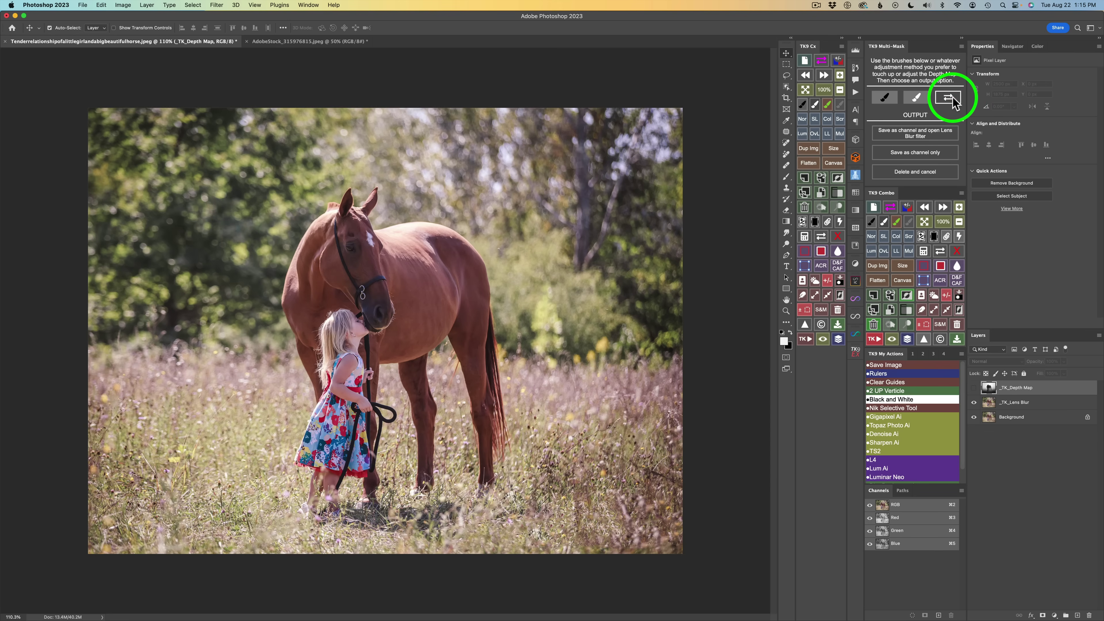
left_click(952, 99)
left_click(952, 99)
left_click(952, 99)
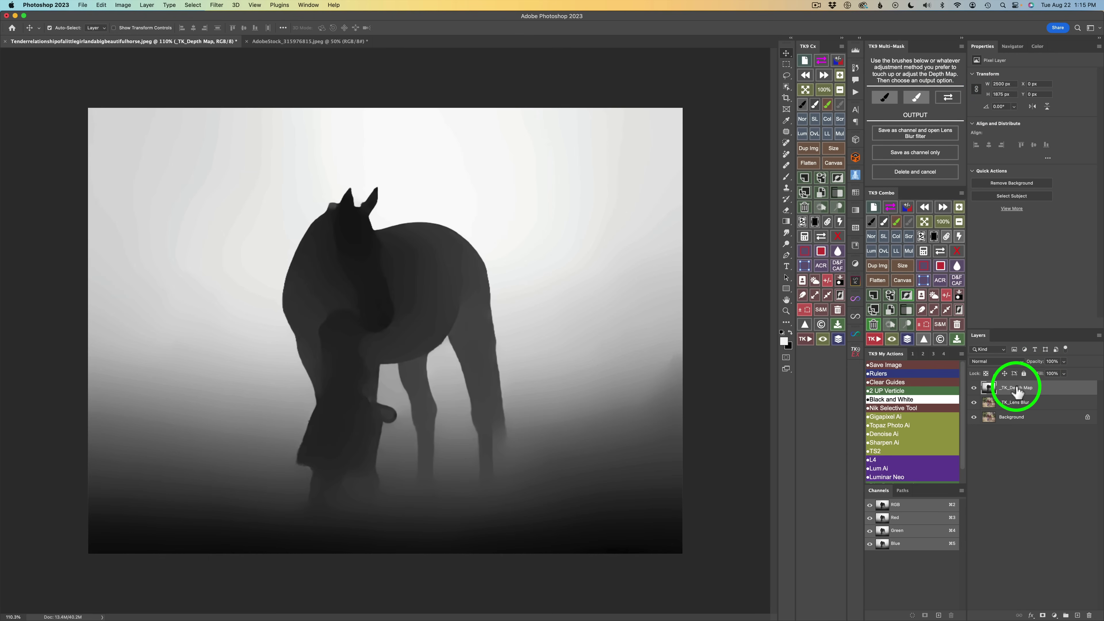
left_click_drag(1036, 366, 1028, 364)
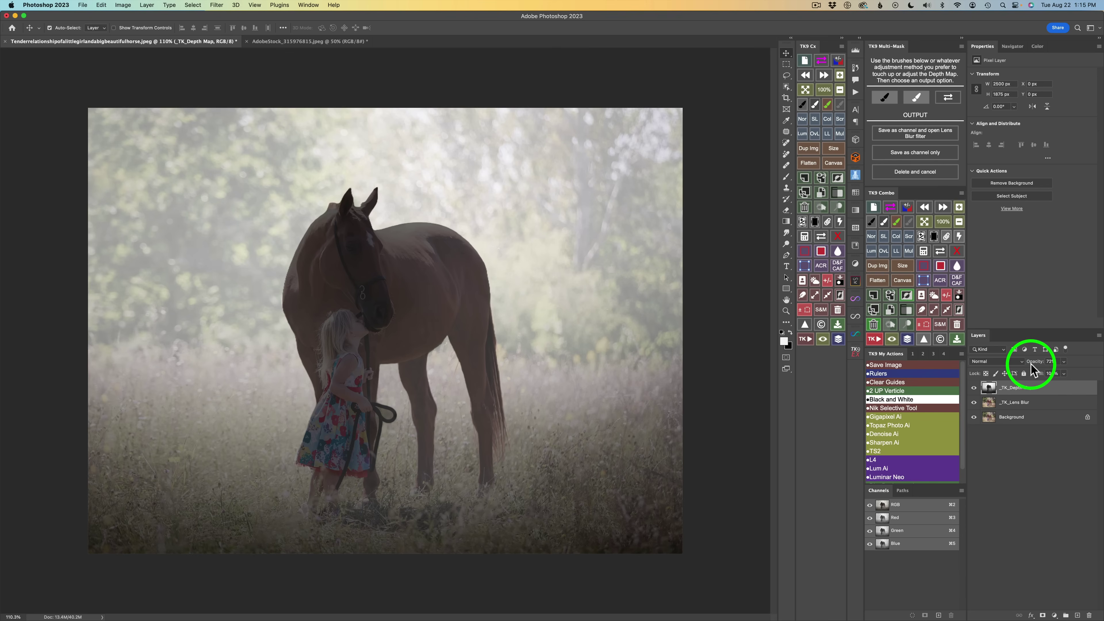
left_click_drag(1035, 361, 1100, 365)
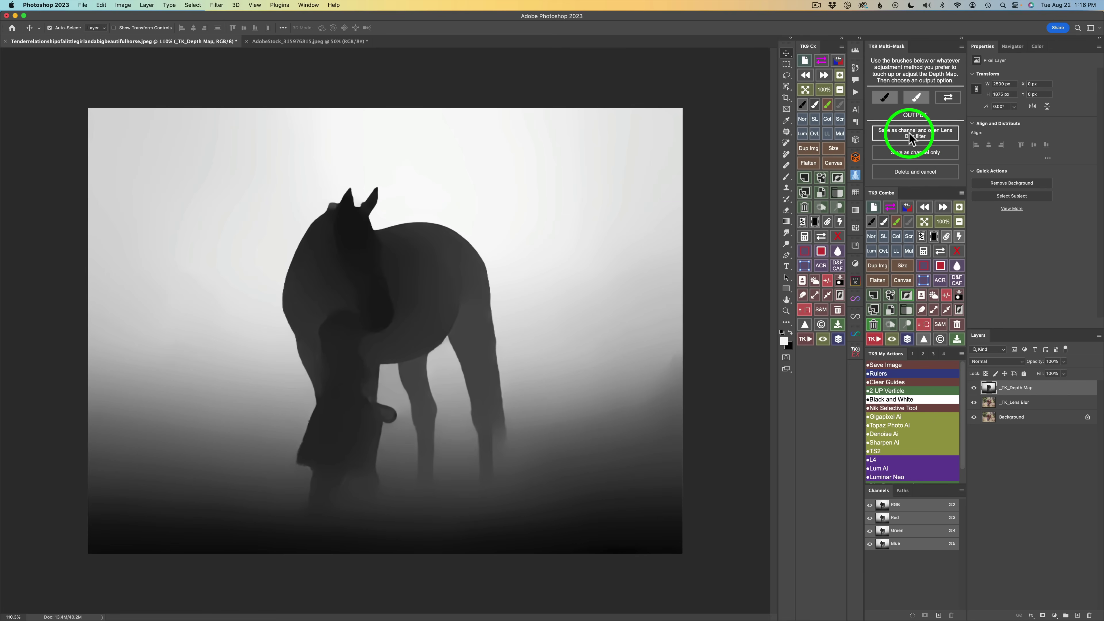
Save the depth map as a channel, opening it in the Lens Blur filter, and use Uniform noise distribution.
left_click(924, 134)
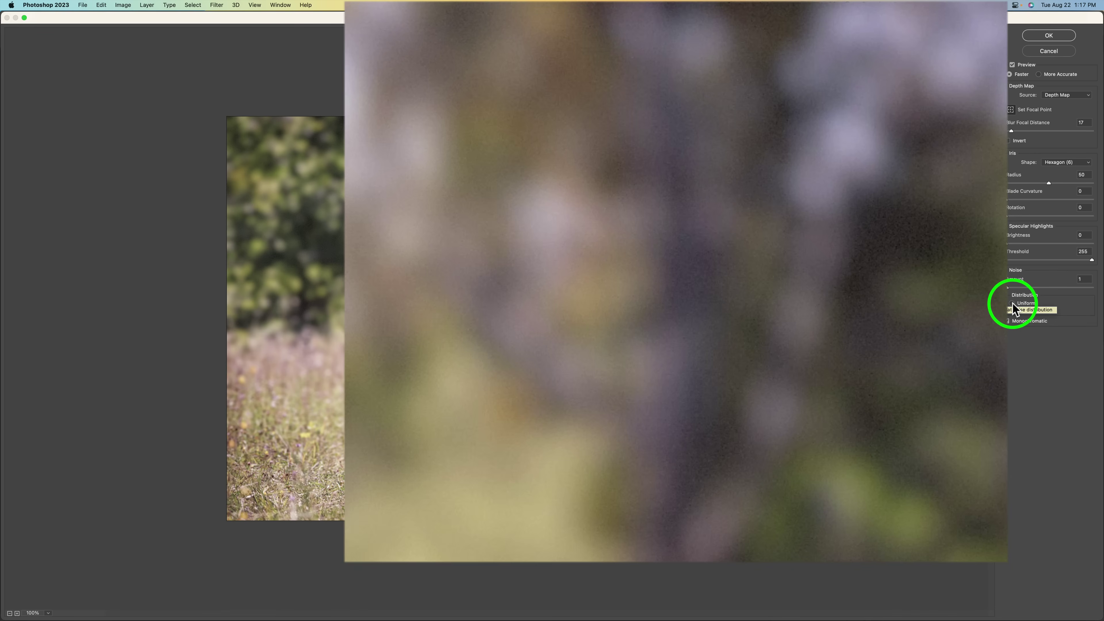
left_click(1013, 303)
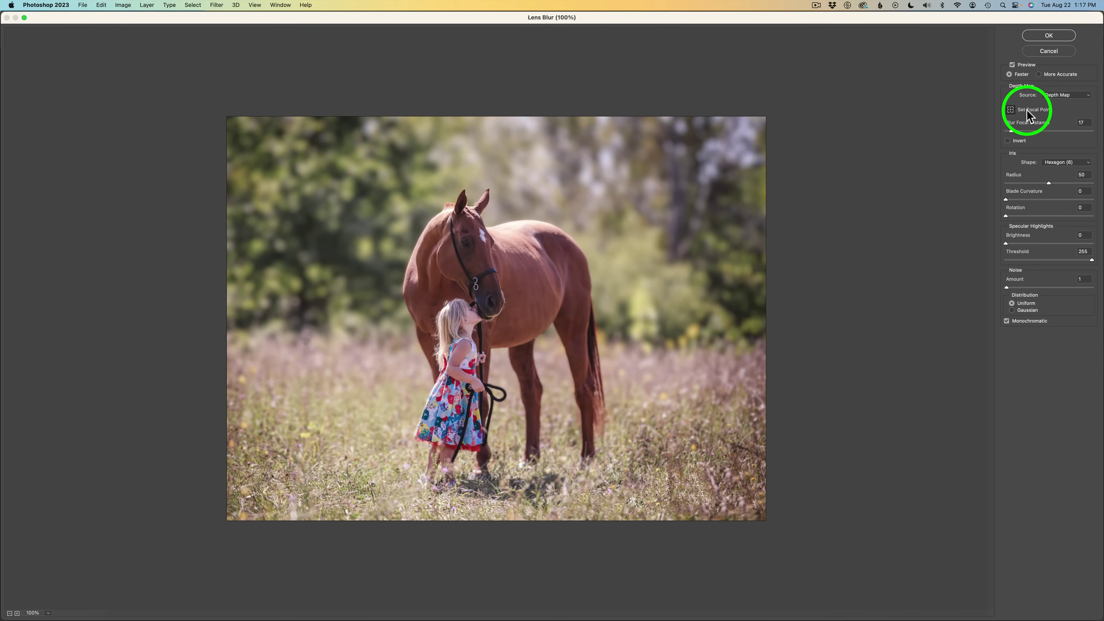
Try placing the Lens Blur focal point on the background trees behind the horse.
left_click(1011, 109)
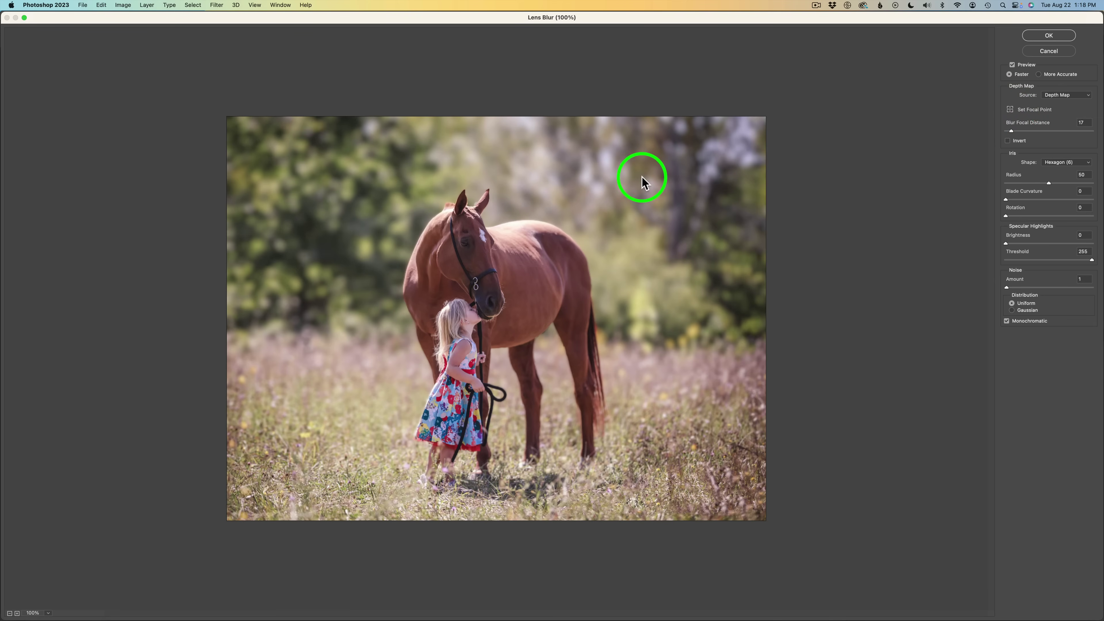
left_click(1011, 110)
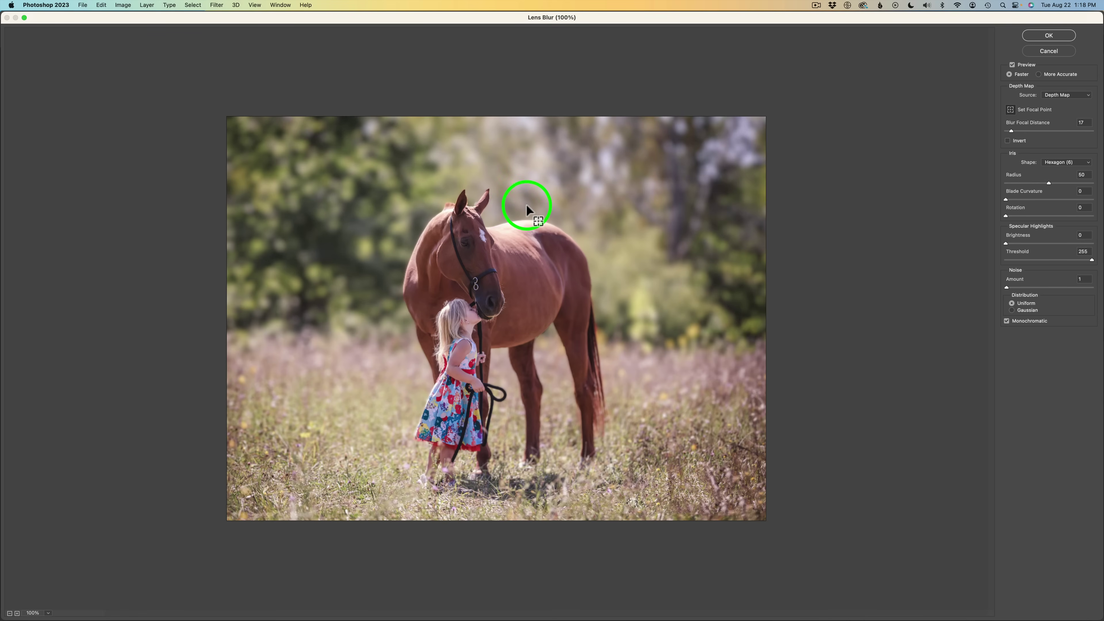
left_click(635, 198)
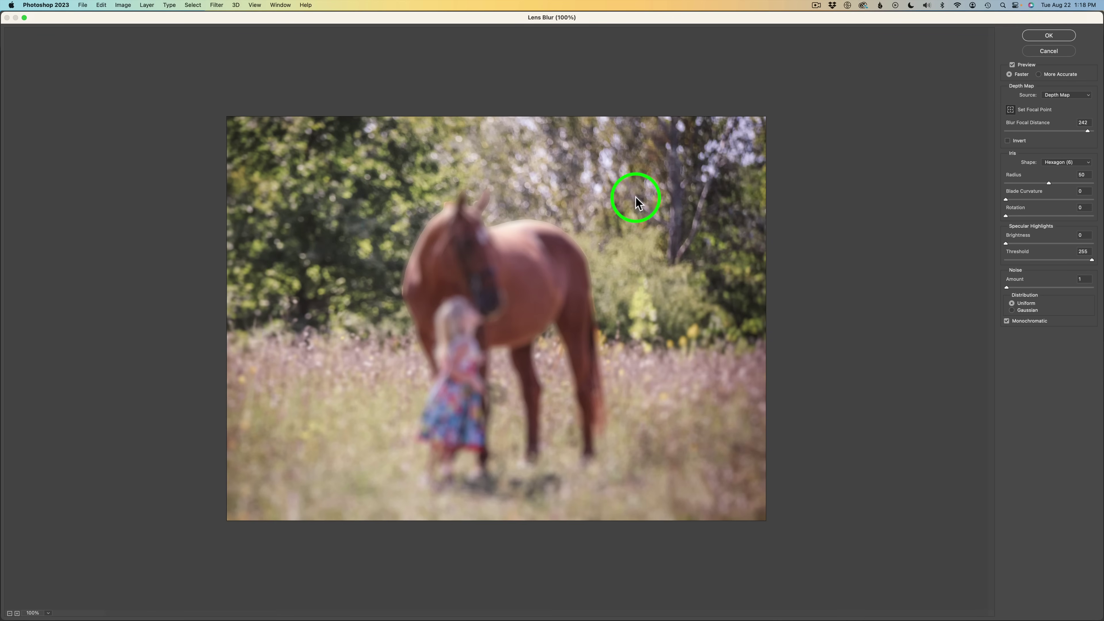
Set the Lens Blur focal point on the horse's face.
left_click(470, 244)
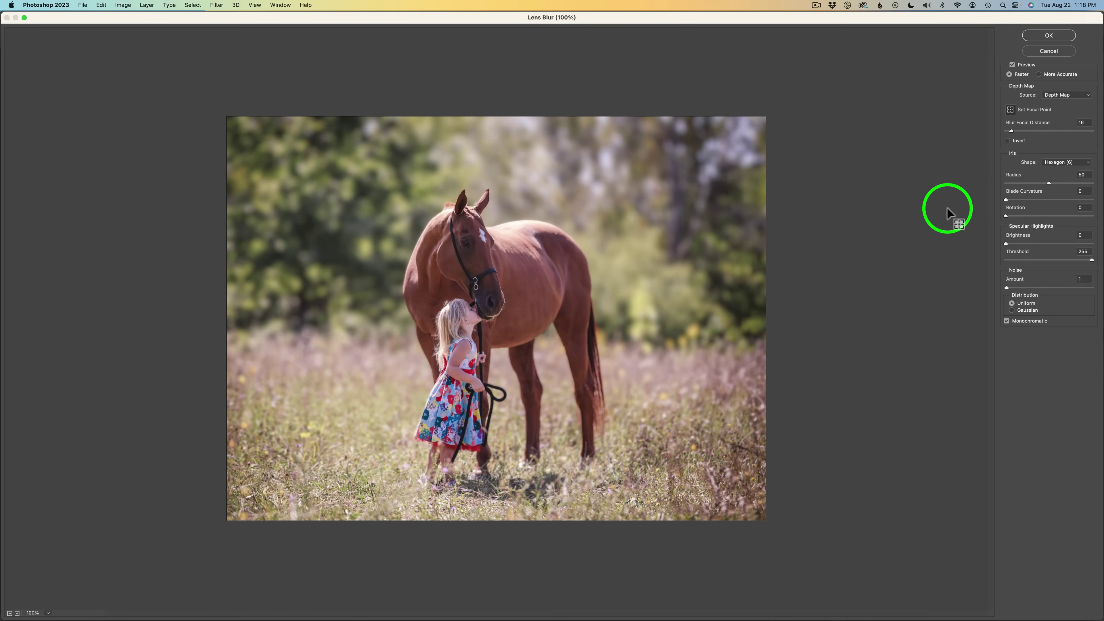
left_click(1011, 110)
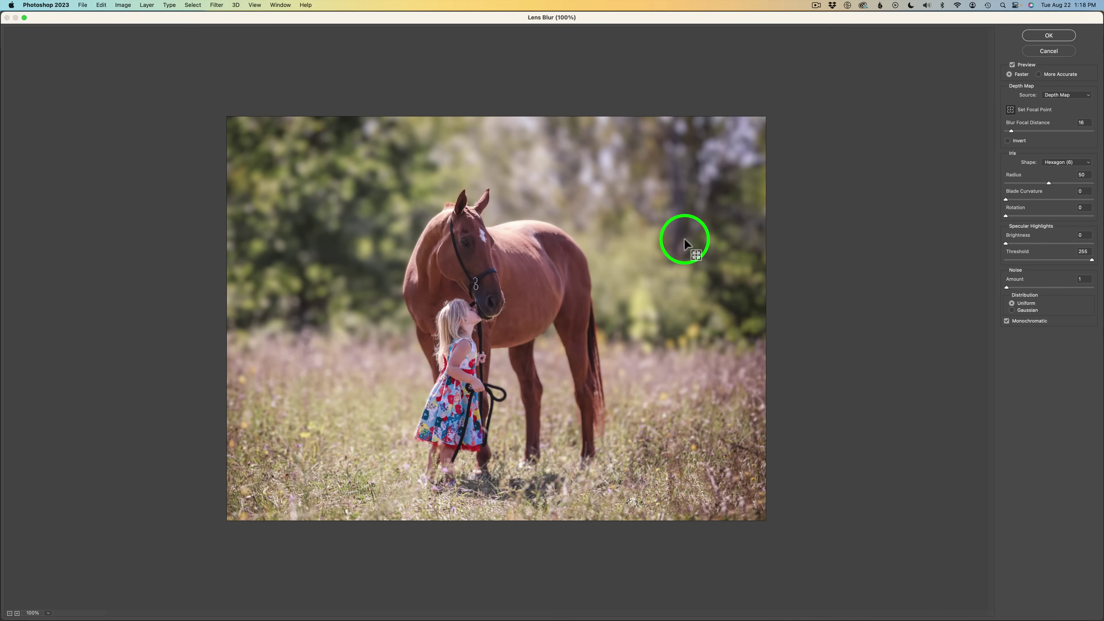
left_click(475, 261)
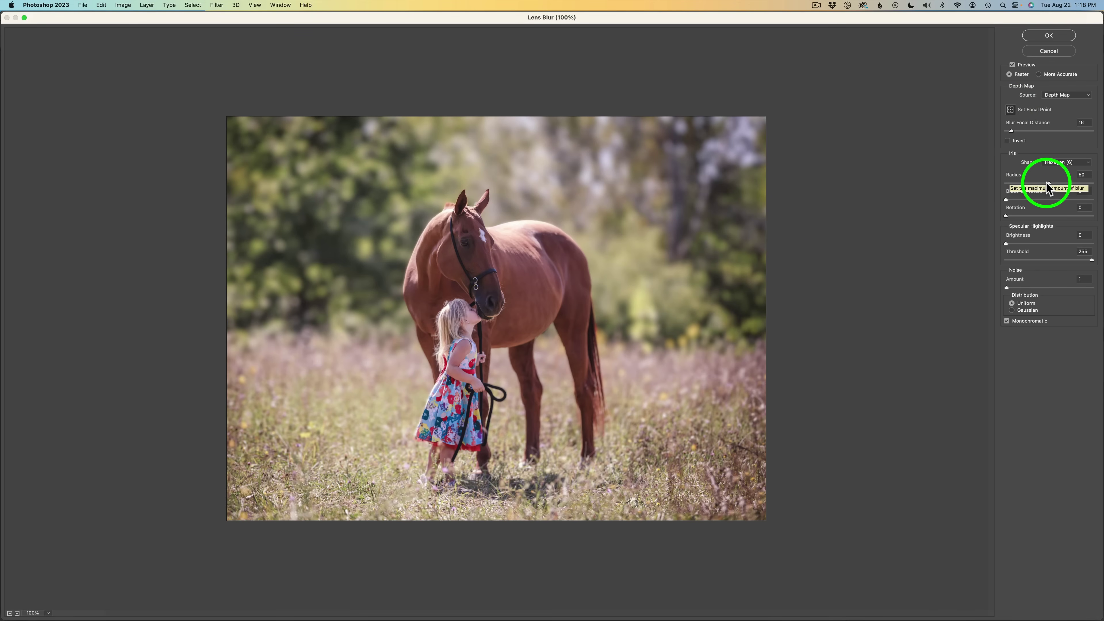
Apply the Lens Blur with a radius of 42 and compare the result with the original photo.
left_click(1022, 183)
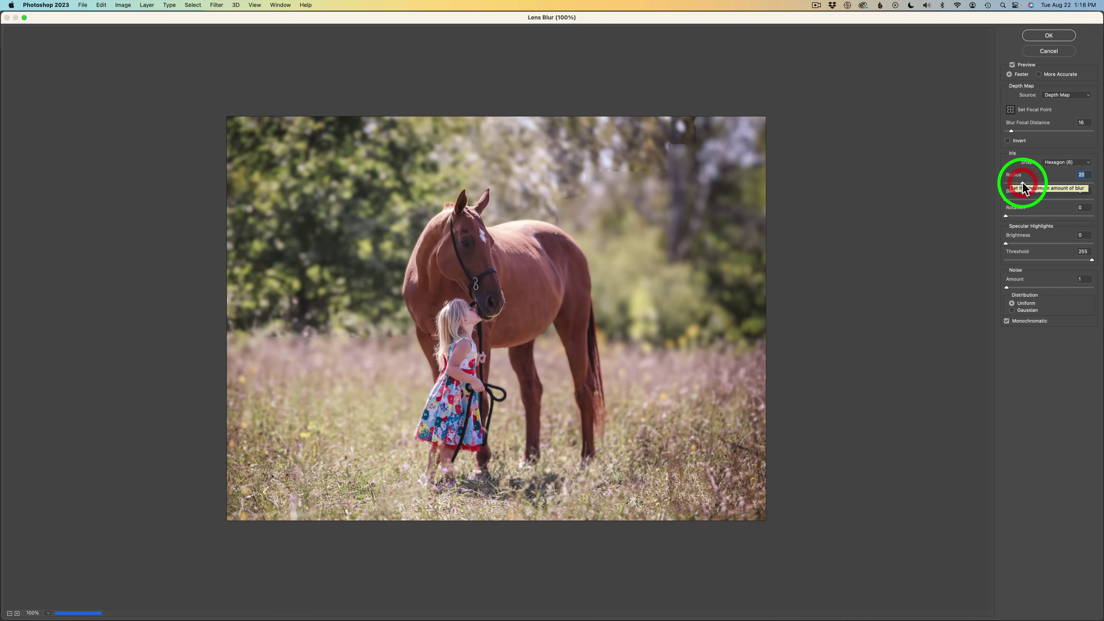
left_click(1088, 184)
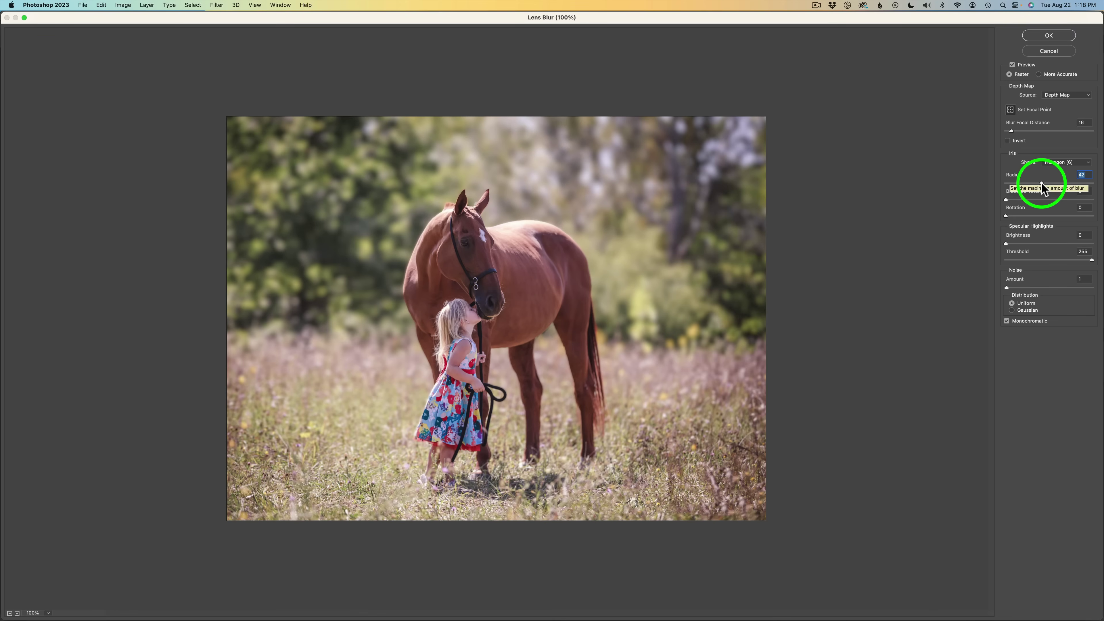
left_click(1013, 66)
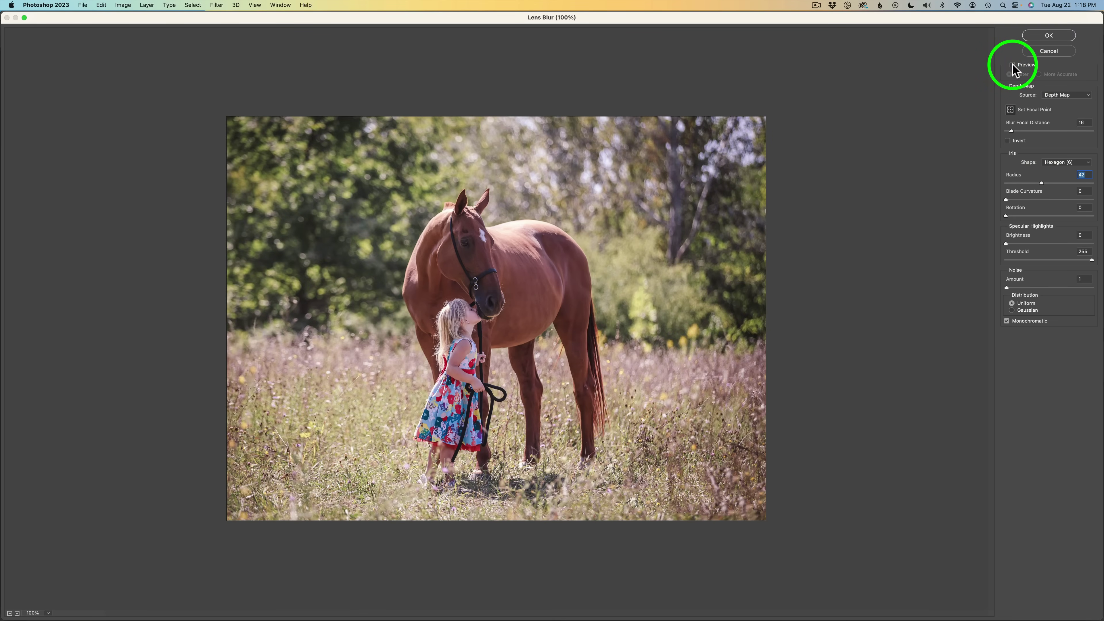
left_click(1012, 65)
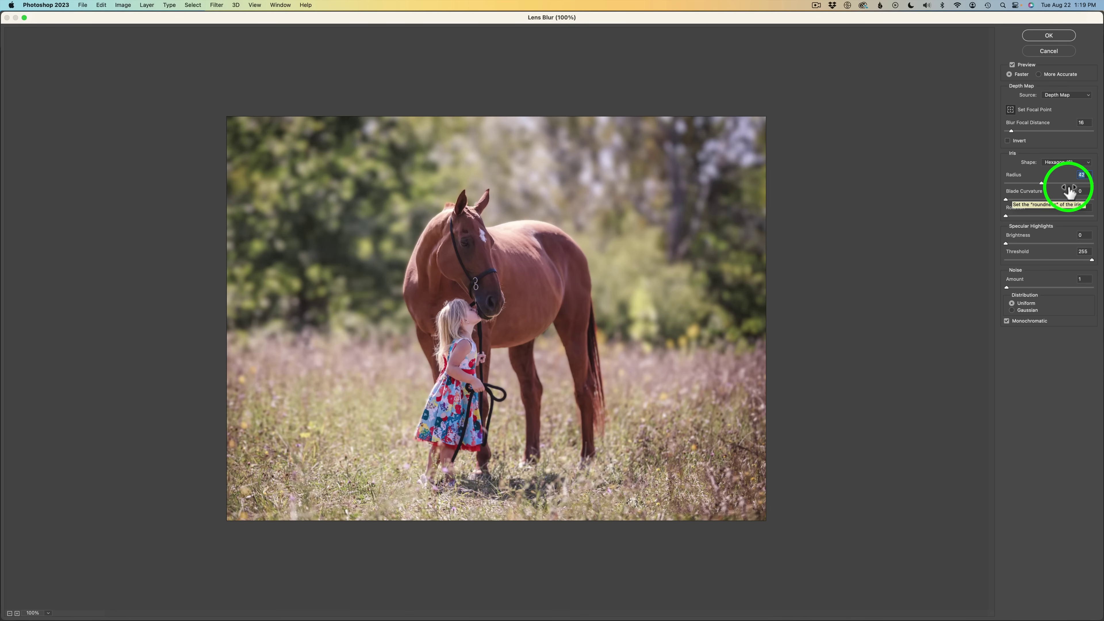
left_click(1053, 35)
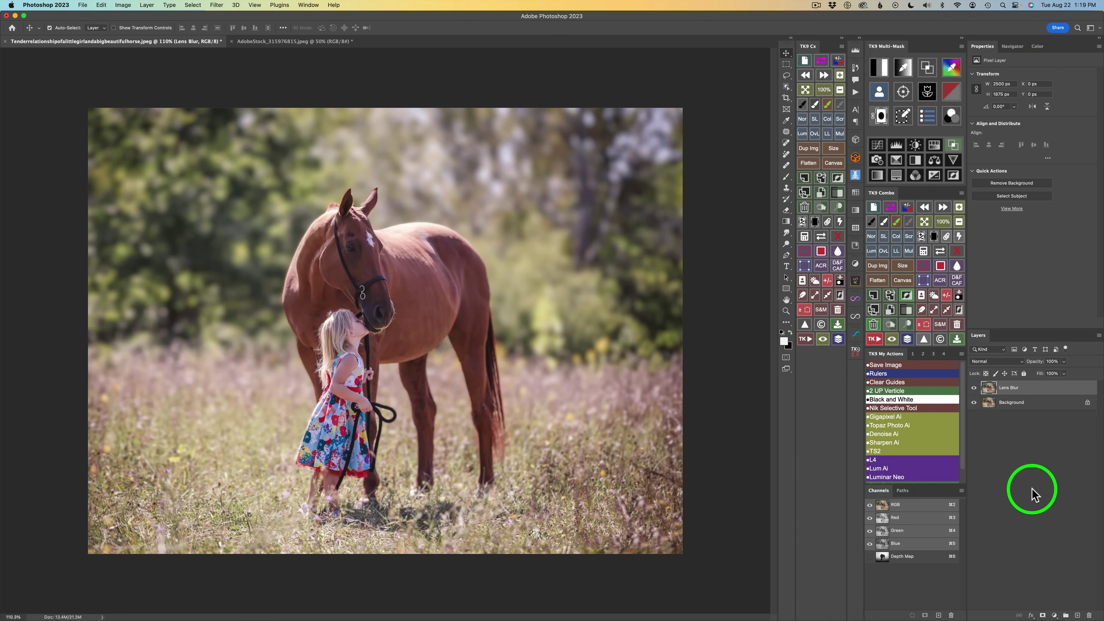
left_click(974, 388)
left_click(974, 389)
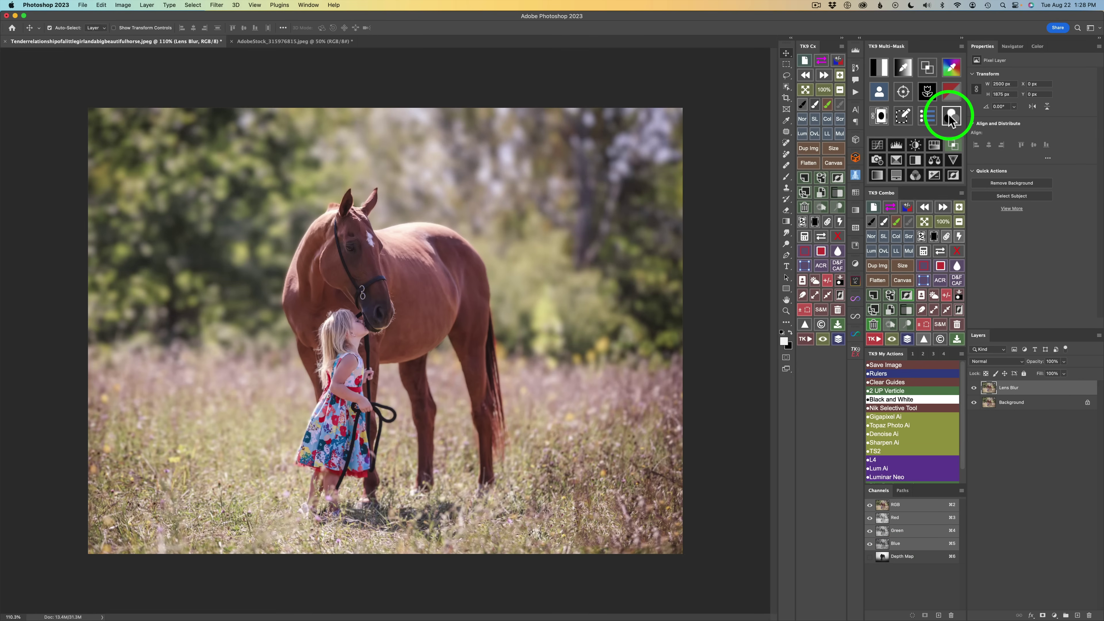
Add a TK Color Grading layer and apply the saved Depth Map channel as its layer mask.
left_click(951, 115)
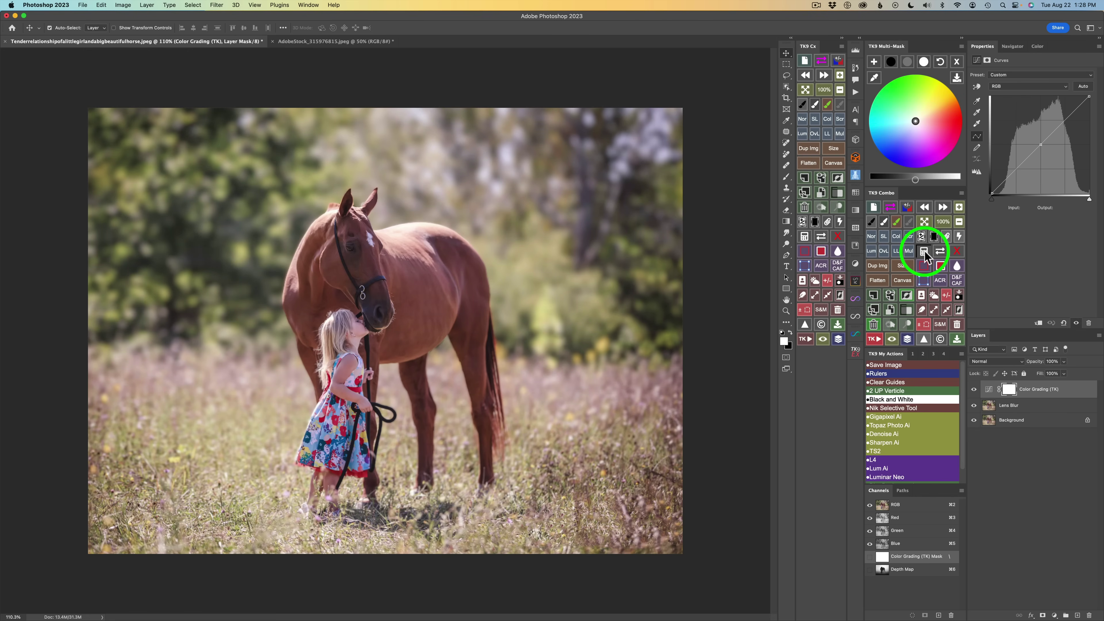
left_click(924, 251)
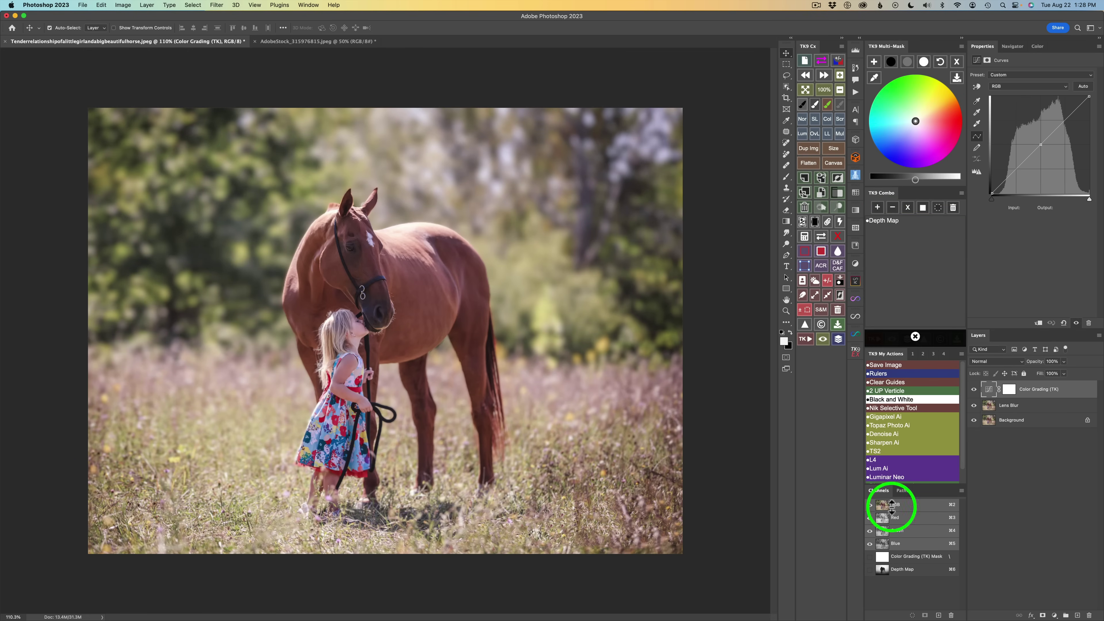
left_click(887, 223)
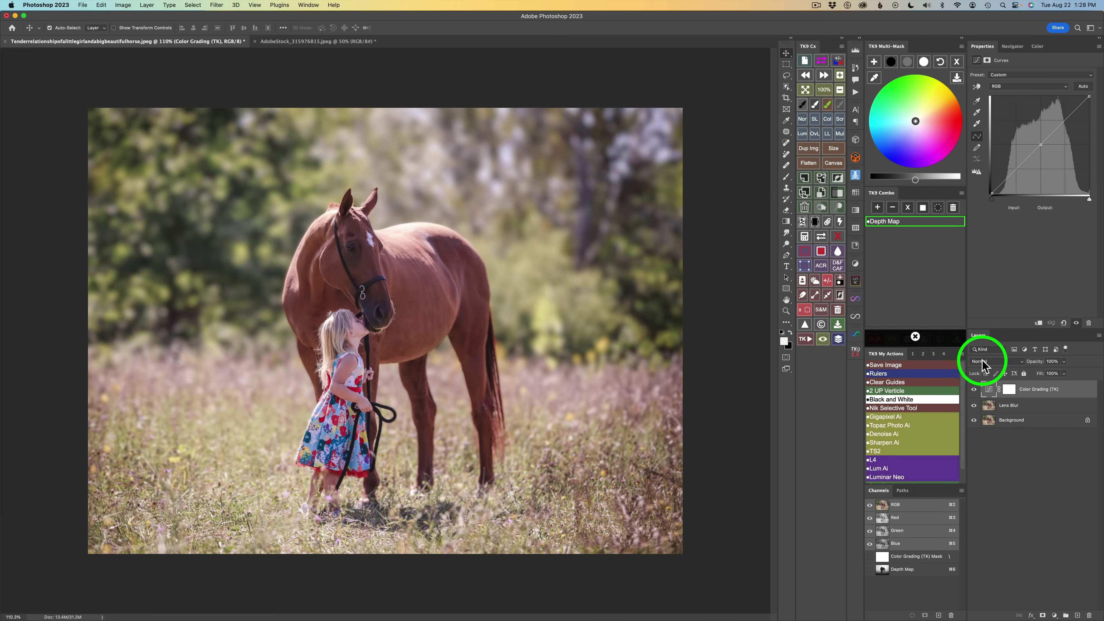
left_click(924, 208)
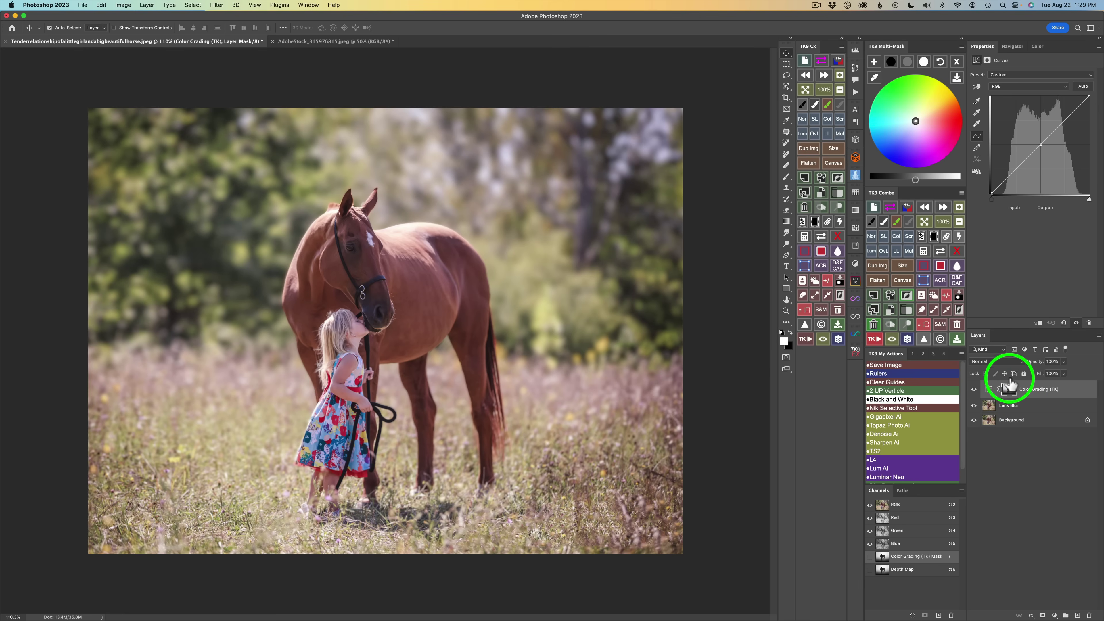
Grade the masked midtones with brightness -26, hue 62 and saturation 20, and compare the result with the ungraded and original photo.
left_click(908, 65)
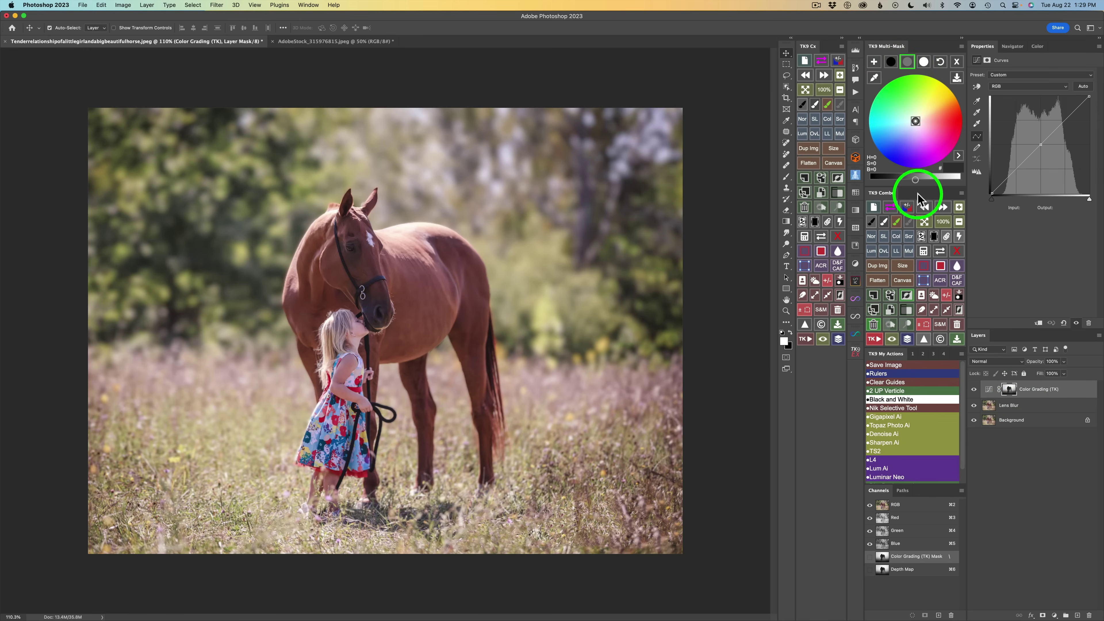
left_click_drag(914, 179, 897, 183)
left_click_drag(920, 114, 921, 109)
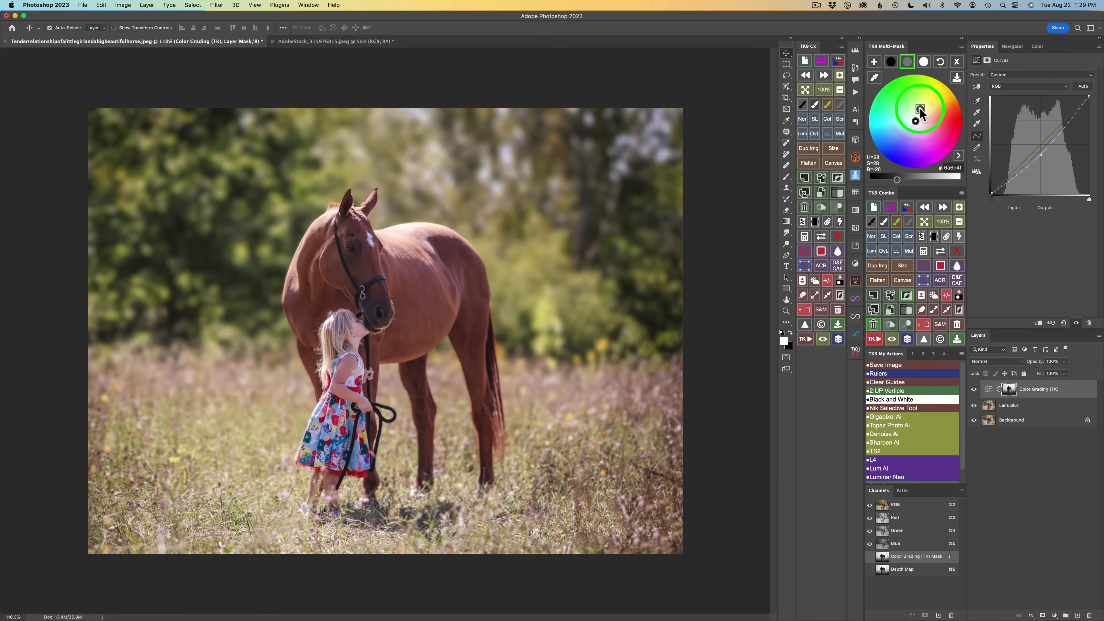
left_click(920, 113)
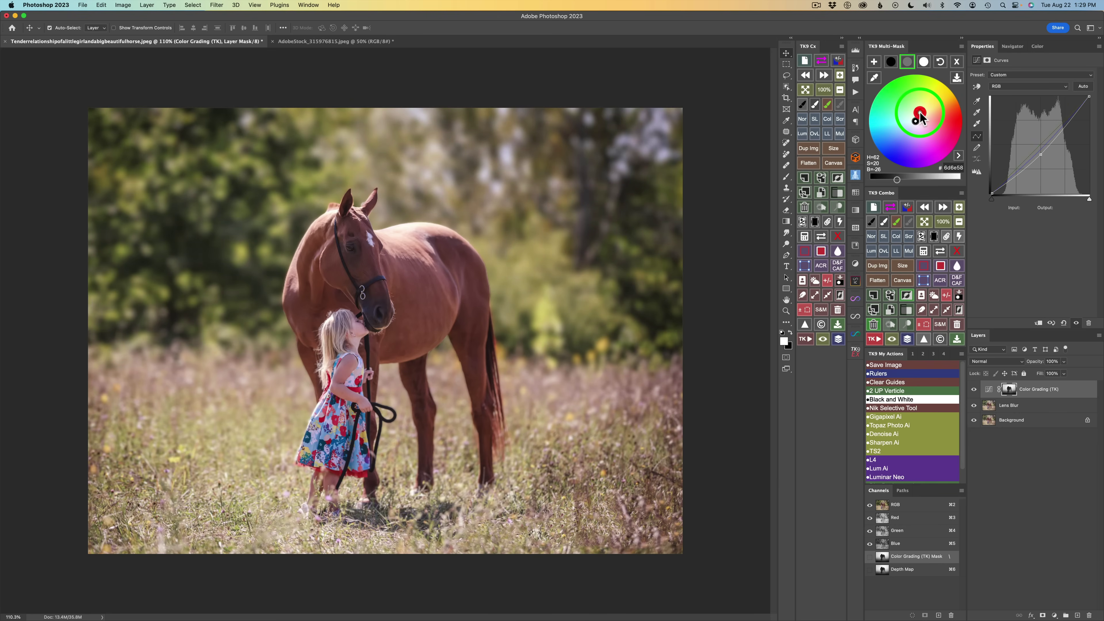
left_click(973, 391)
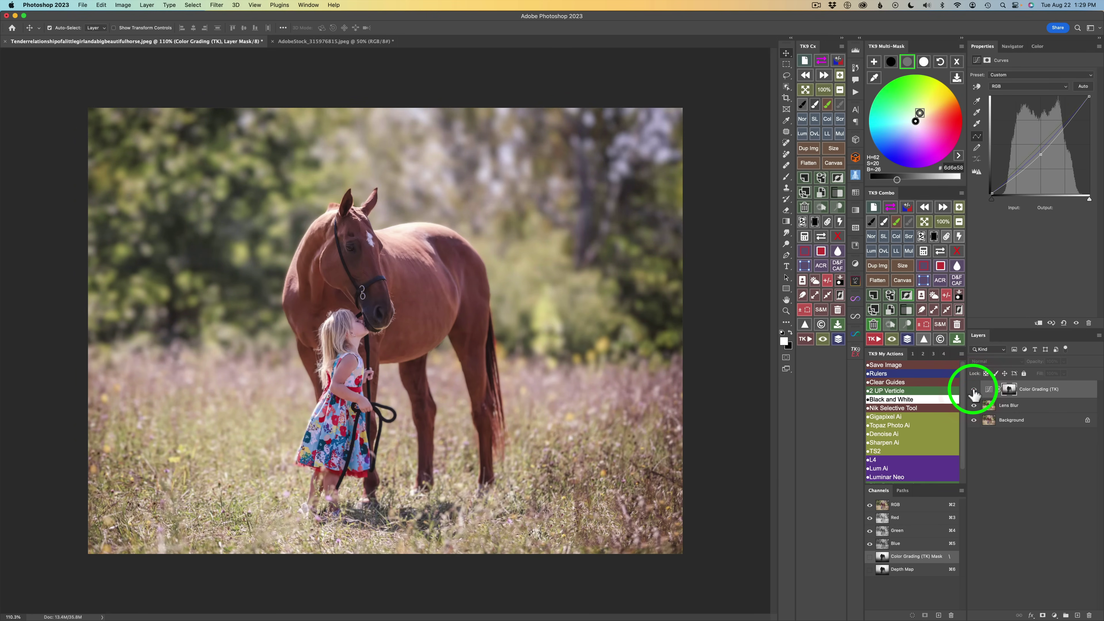
left_click(973, 392)
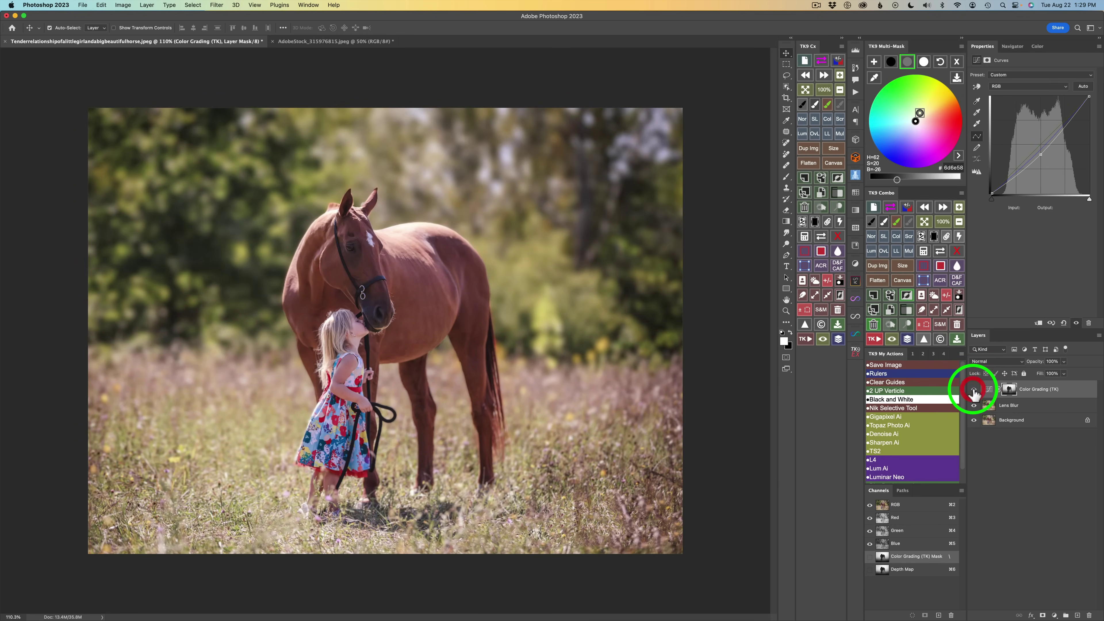
left_click(908, 340)
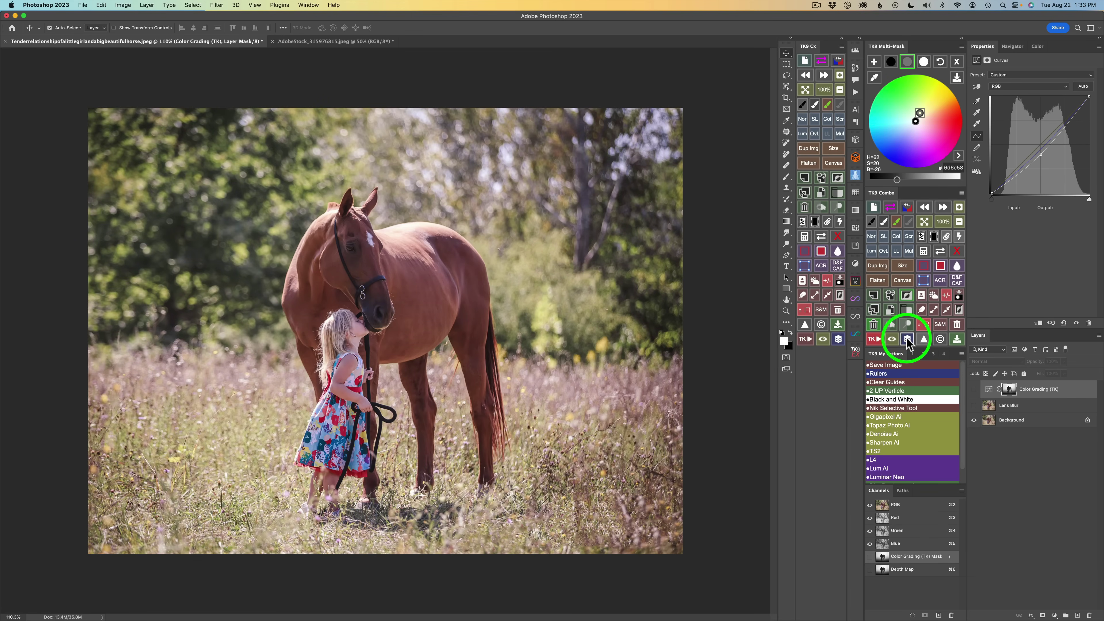
left_click(908, 340)
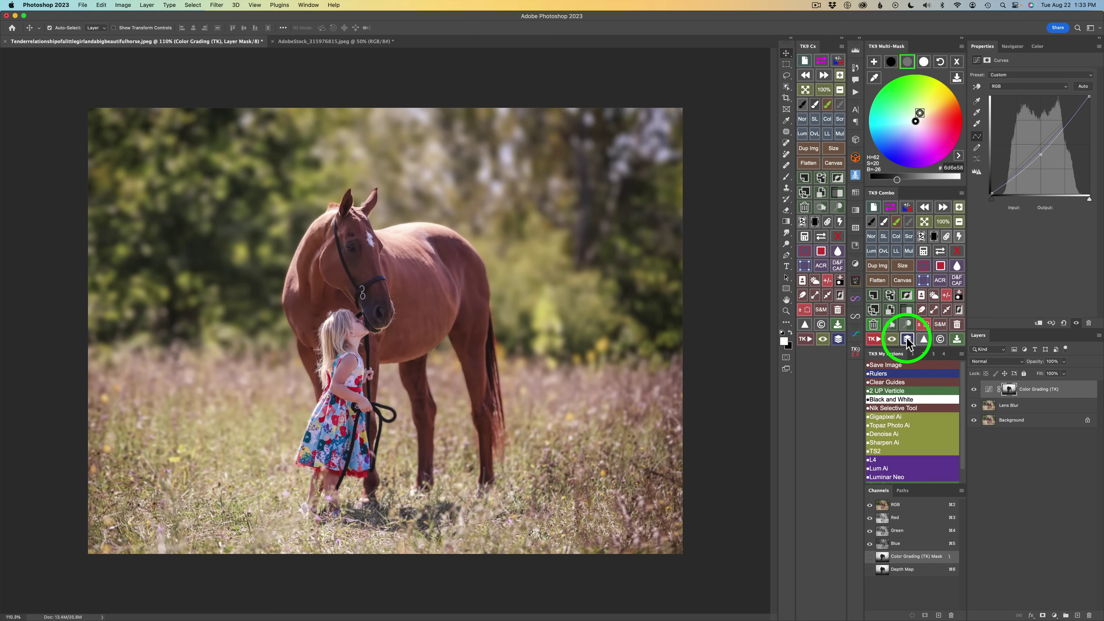
In the AdobeStock_315976815.jpeg photo, generate a TK depth map, save it as a channel and open the Lens Blur filter.
left_click(339, 41)
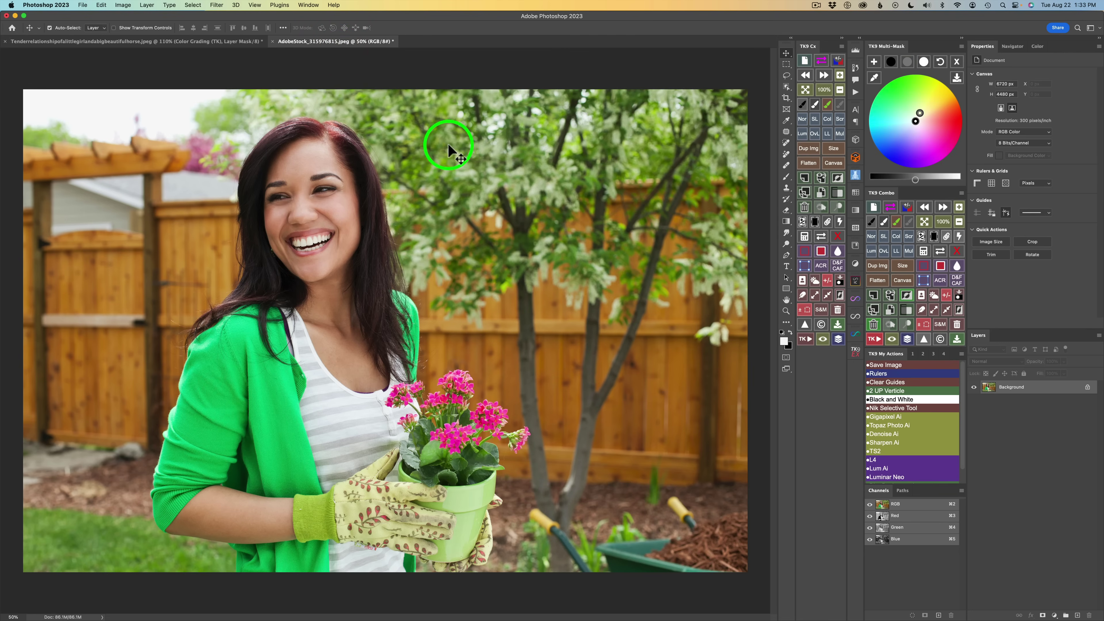
left_click(957, 63)
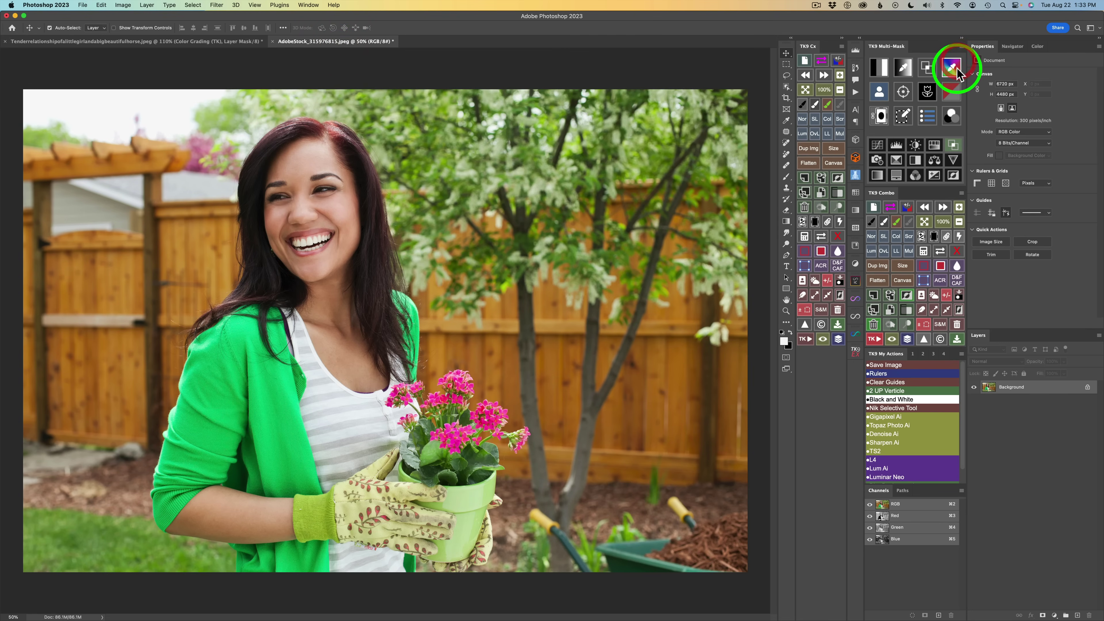
left_click(903, 94)
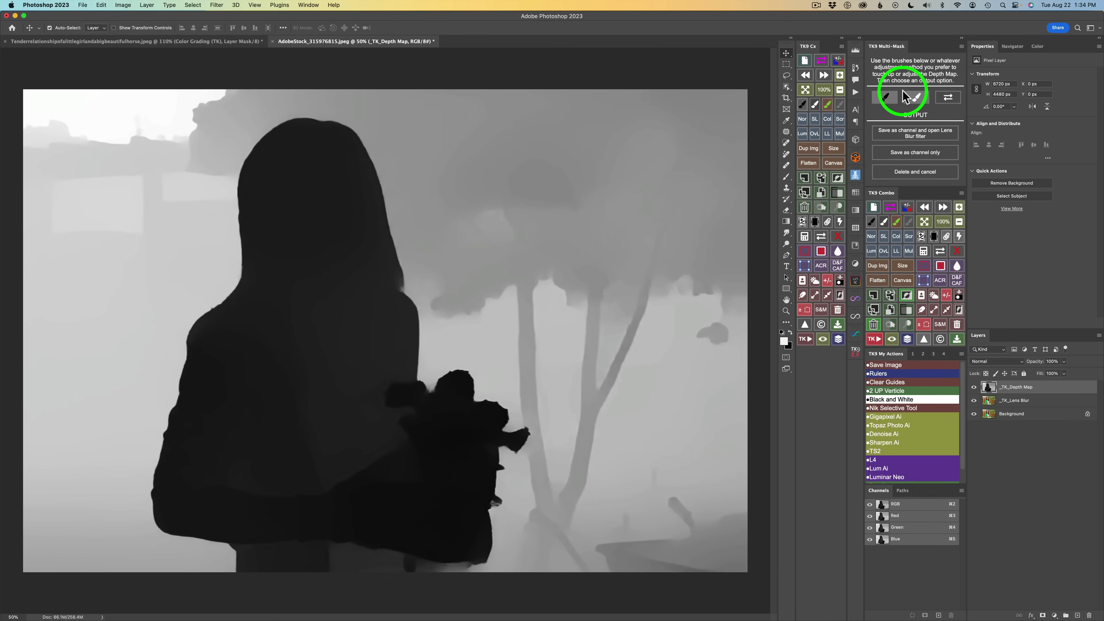
left_click(913, 133)
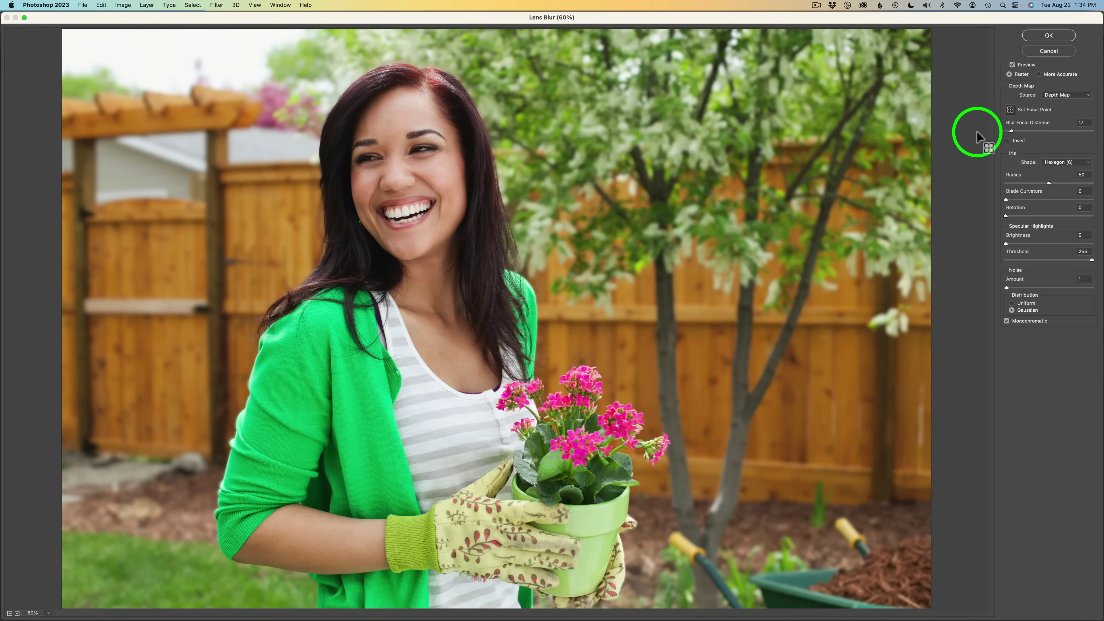
Apply the Lens Blur with focal distance 20, radius 84 and Uniform noise distribution, and compare the result with the original photo.
left_click(1018, 111)
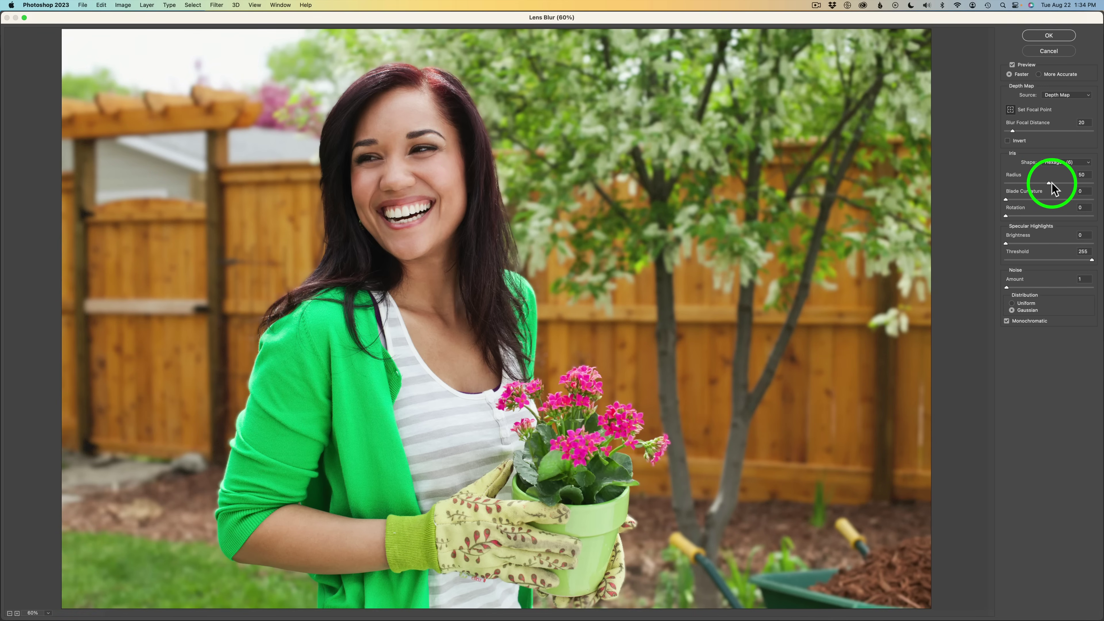
left_click_drag(1051, 184, 1076, 184)
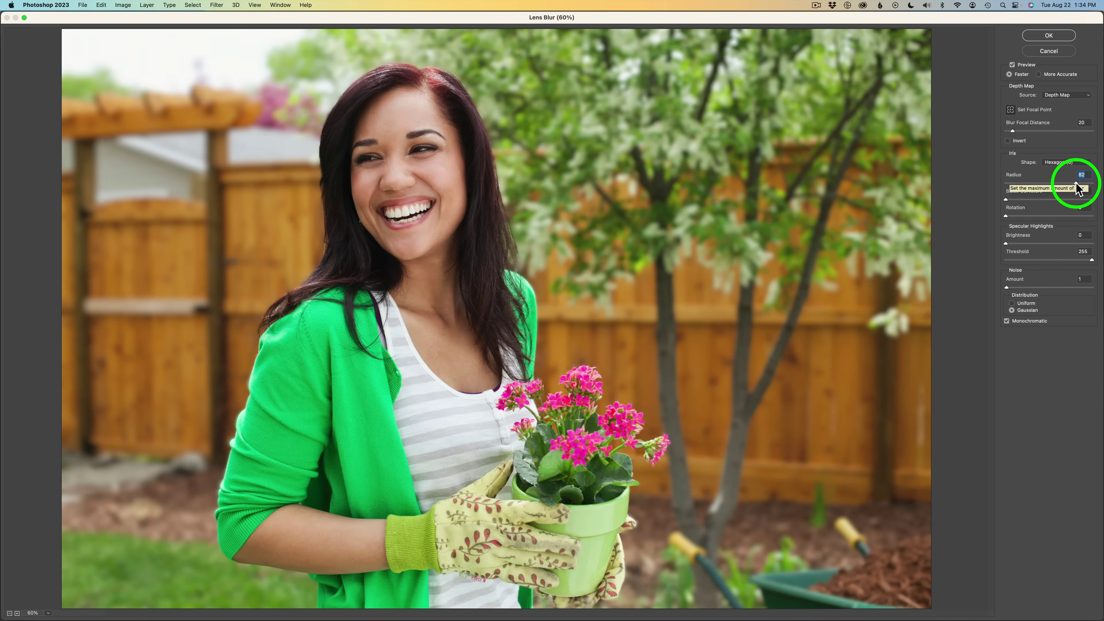
left_click(1084, 185)
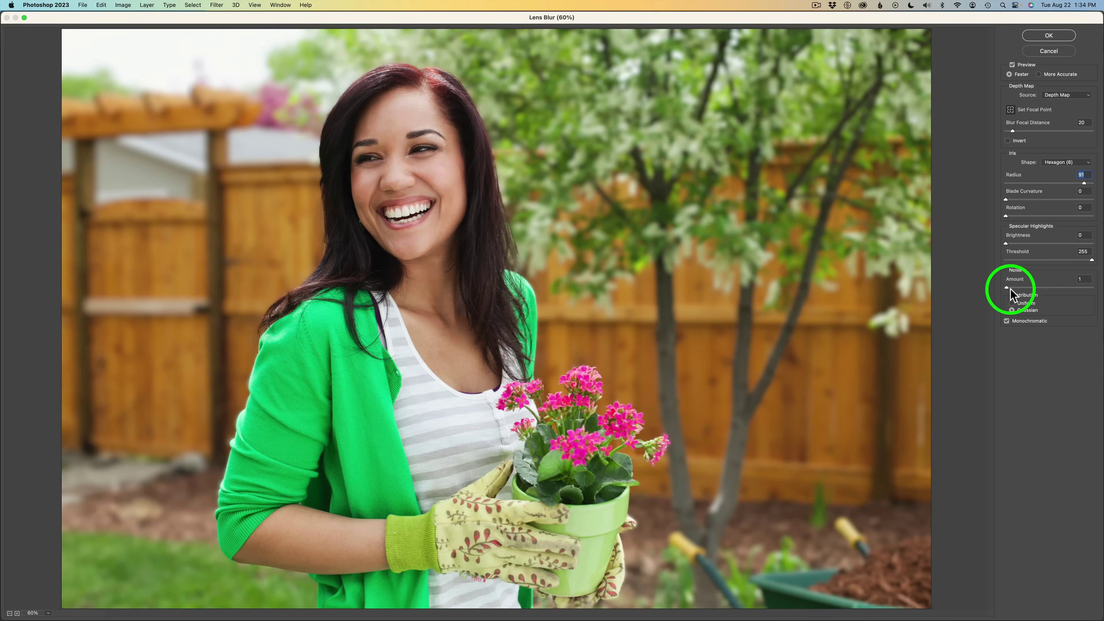
left_click(1011, 303)
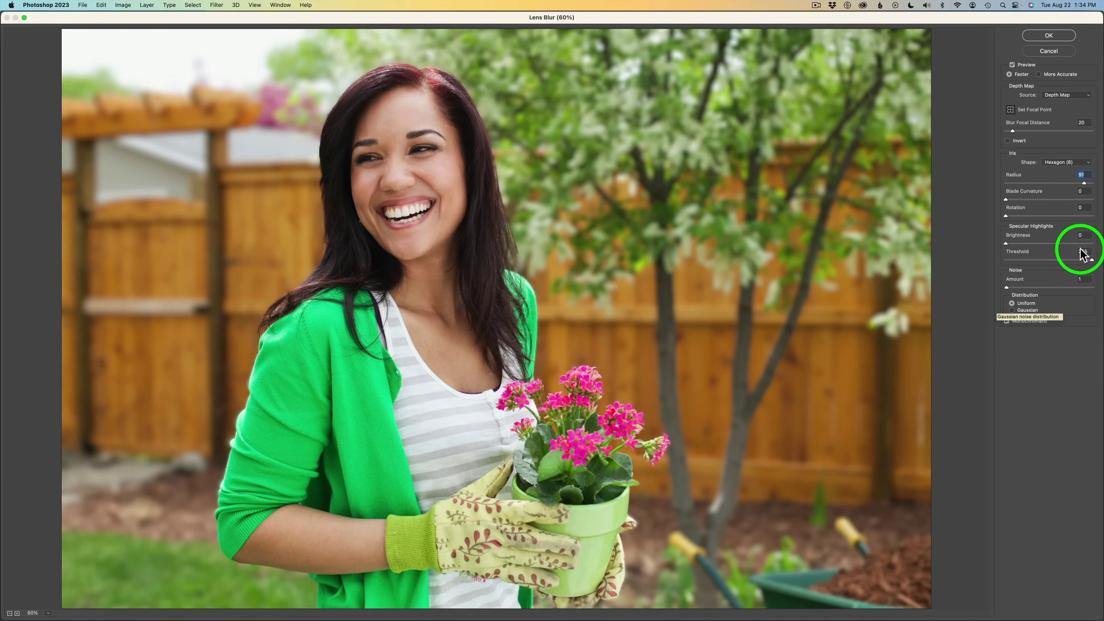
left_click_drag(1080, 185, 1077, 184)
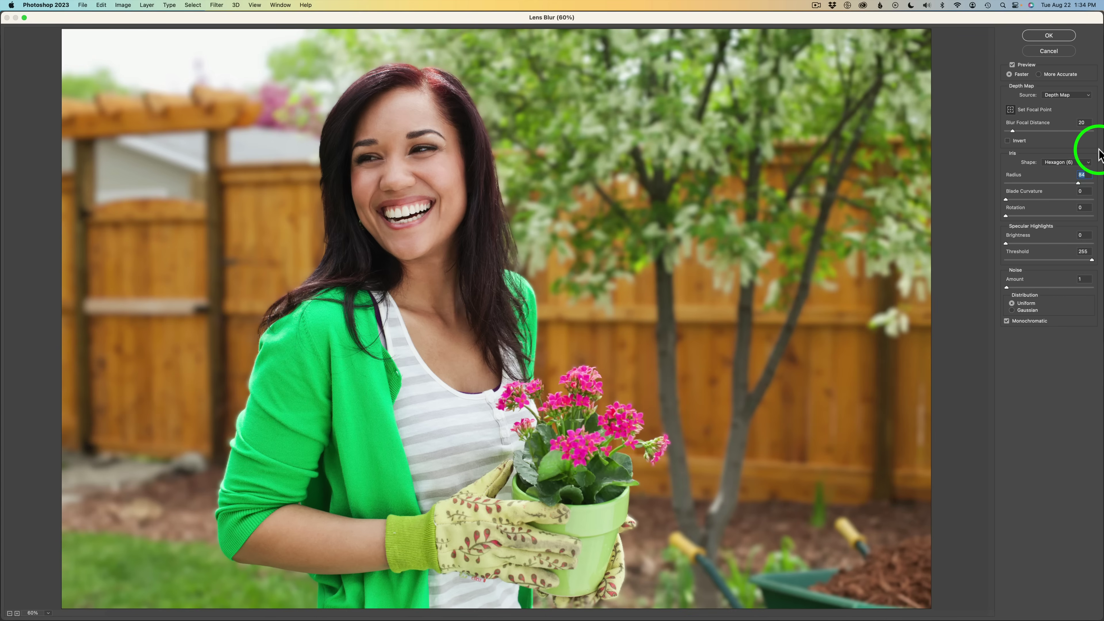
left_click(1051, 34)
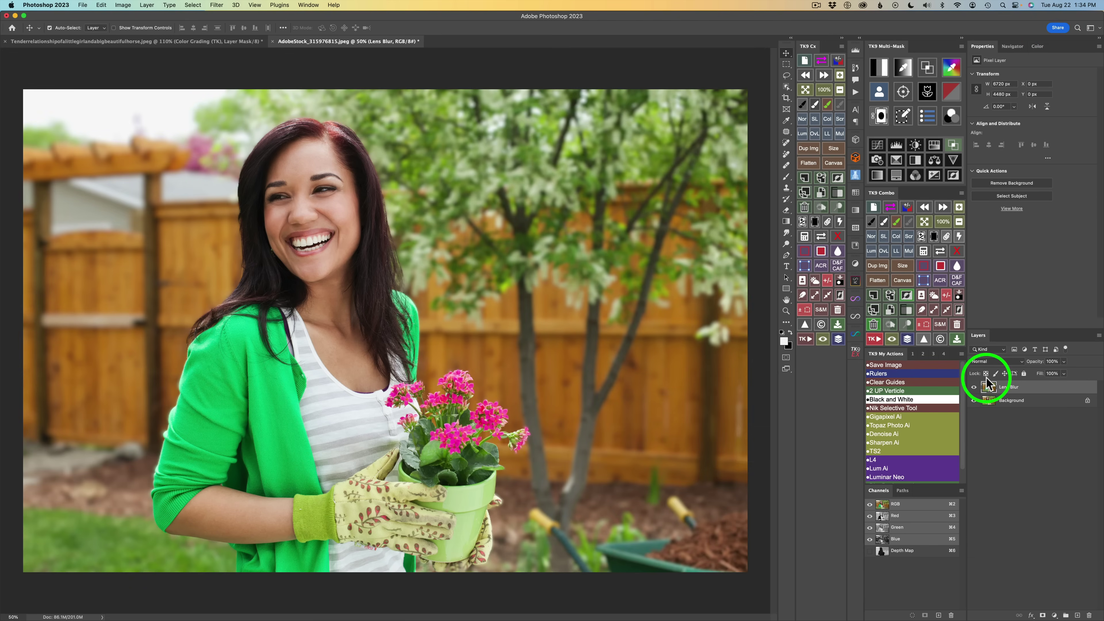
left_click(974, 388)
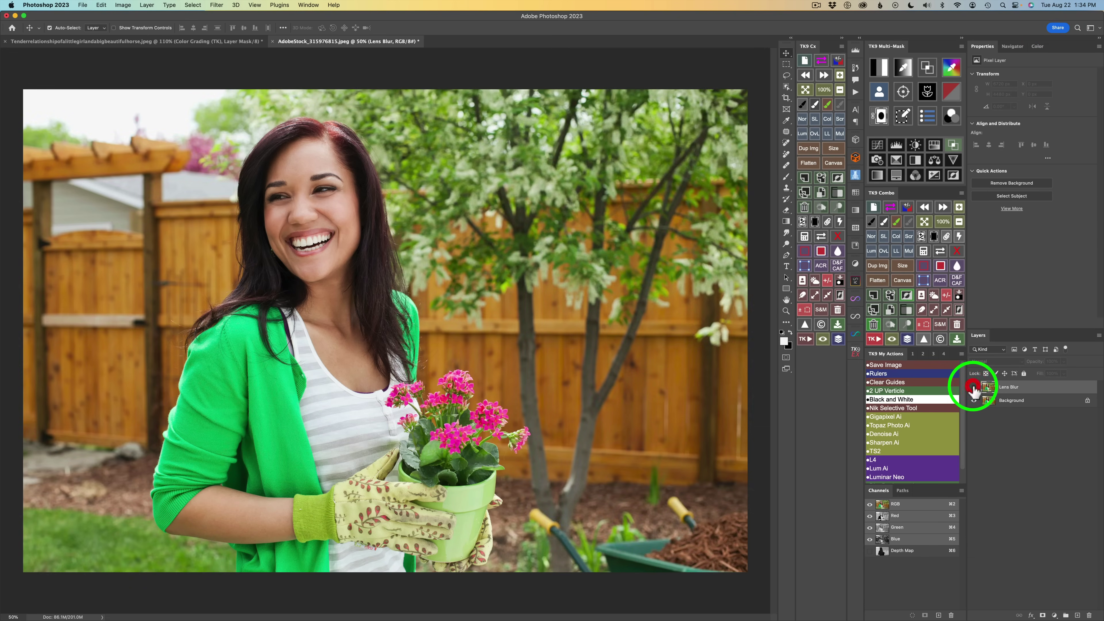
left_click(974, 387)
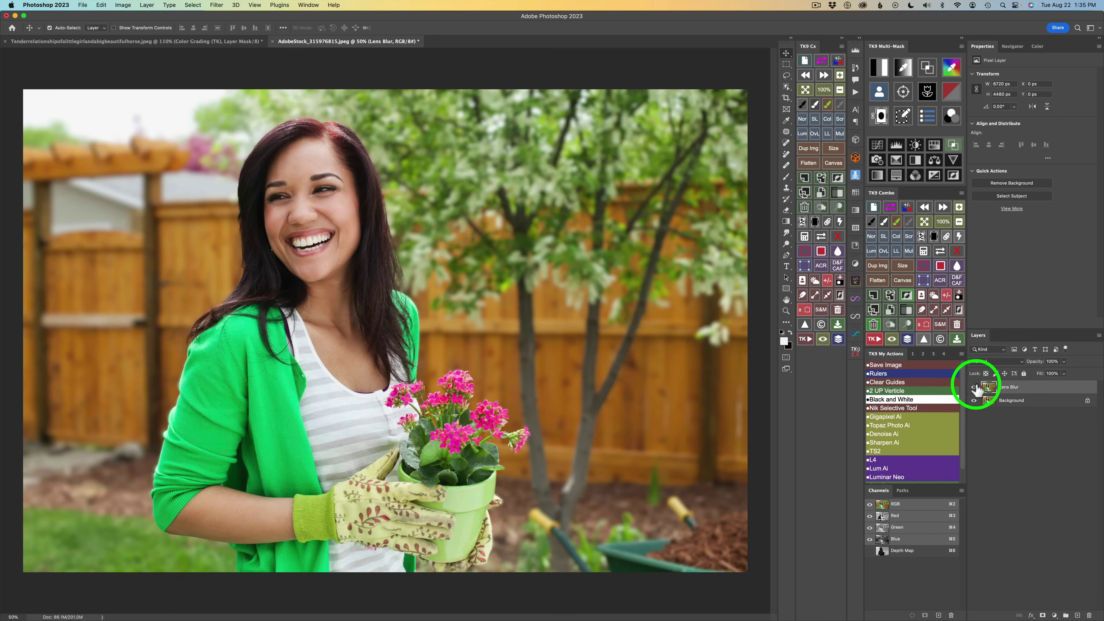
Add a TK Color Grading layer above the Lens Blur layer and apply the saved Depth Map channel as its mask.
left_click(952, 116)
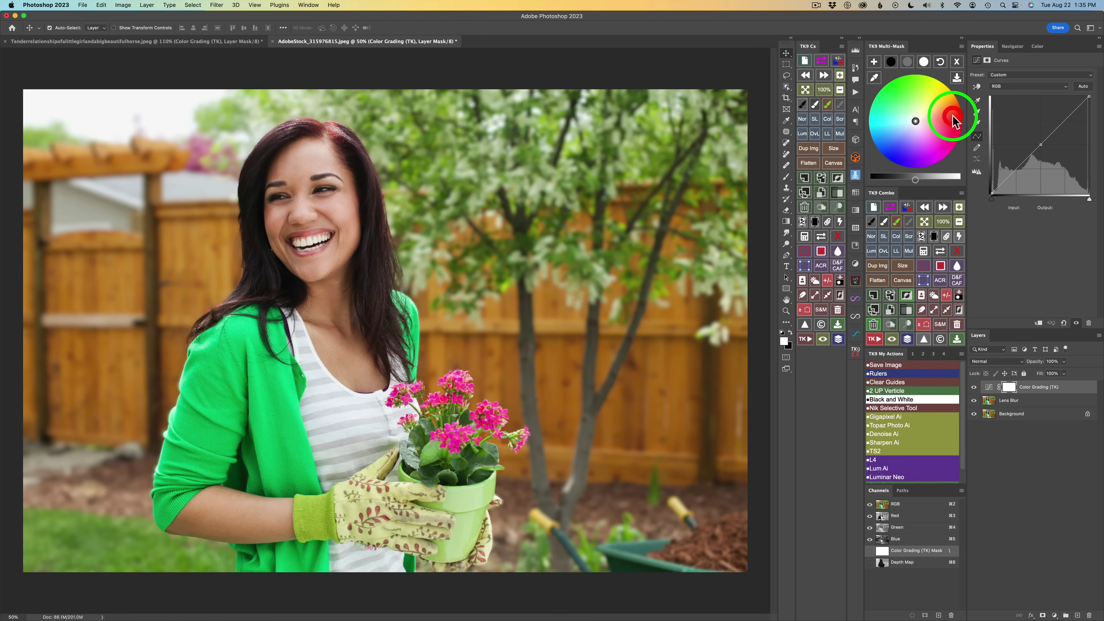
left_click(925, 254)
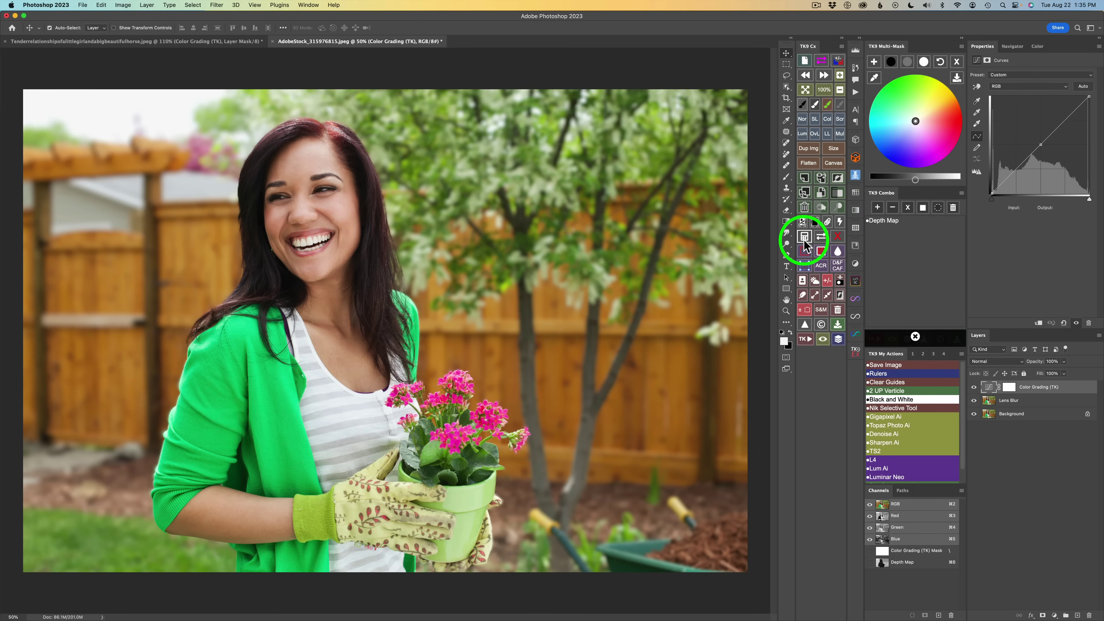
left_click(891, 223)
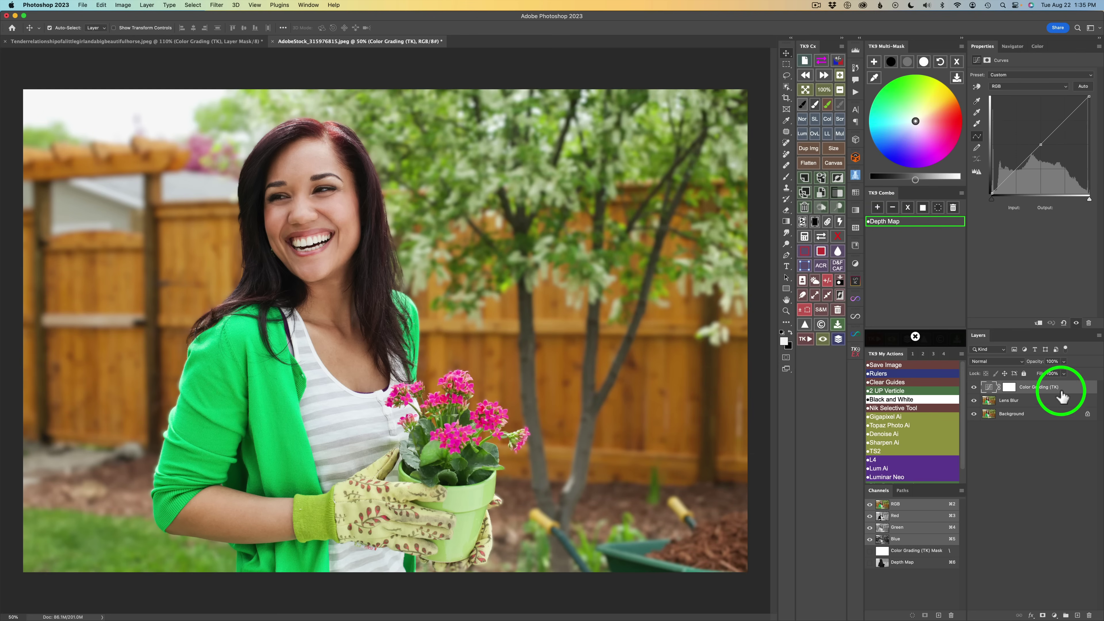
left_click(921, 219)
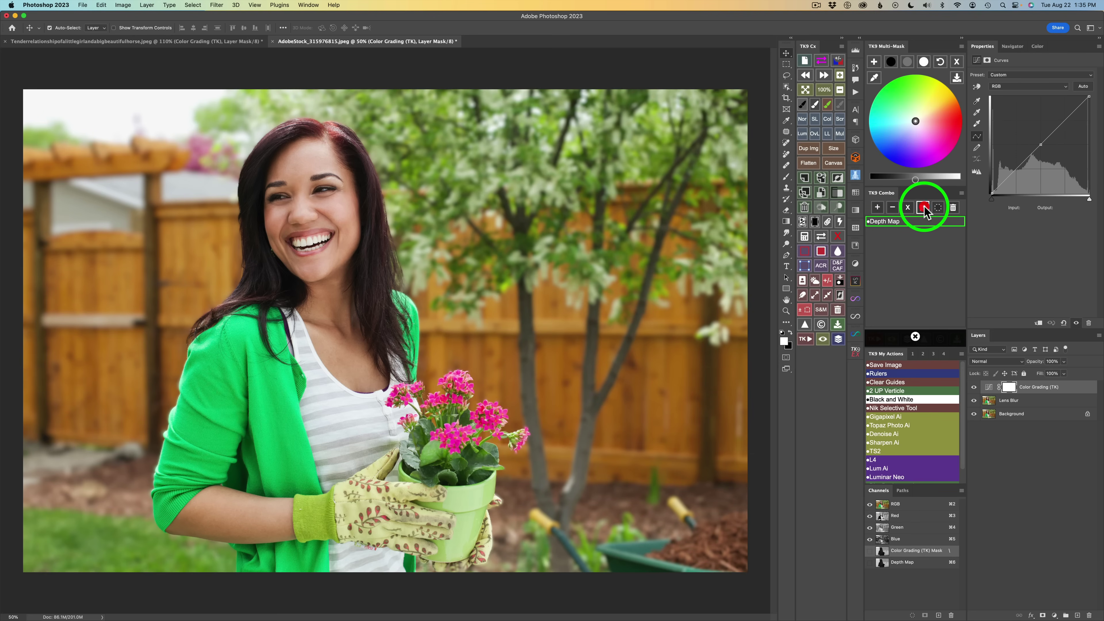
Grade the masked midtones blue with brightness -22, hue 224 and saturation about 35, compare before and after, and leave color grading.
left_click(911, 61)
left_click(915, 179)
left_click_drag(915, 179, 899, 178)
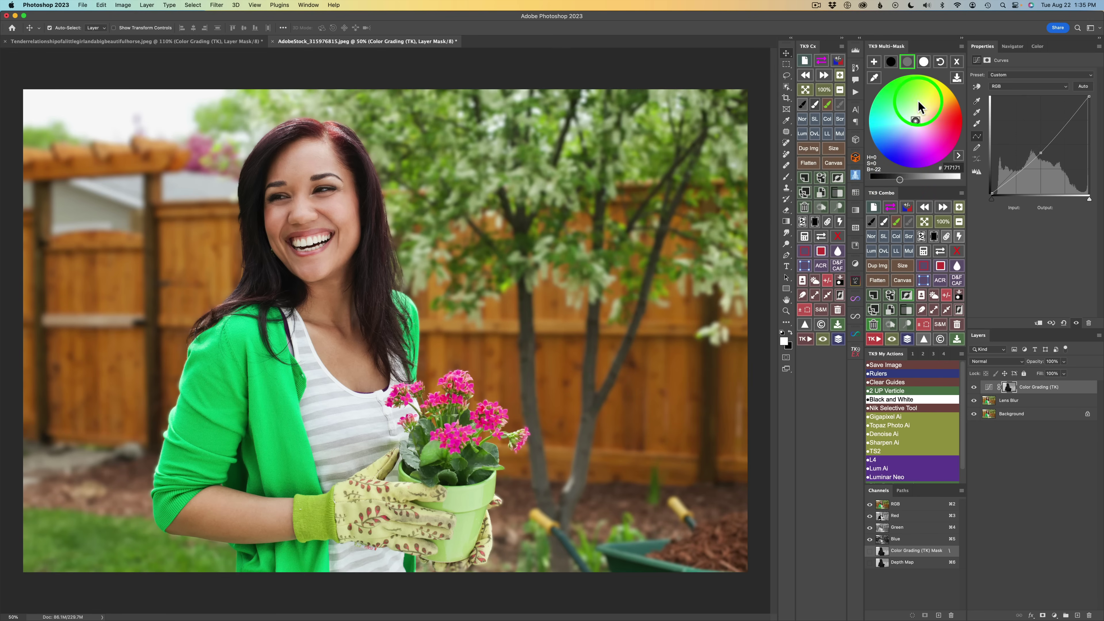
left_click(905, 133)
left_click(897, 140)
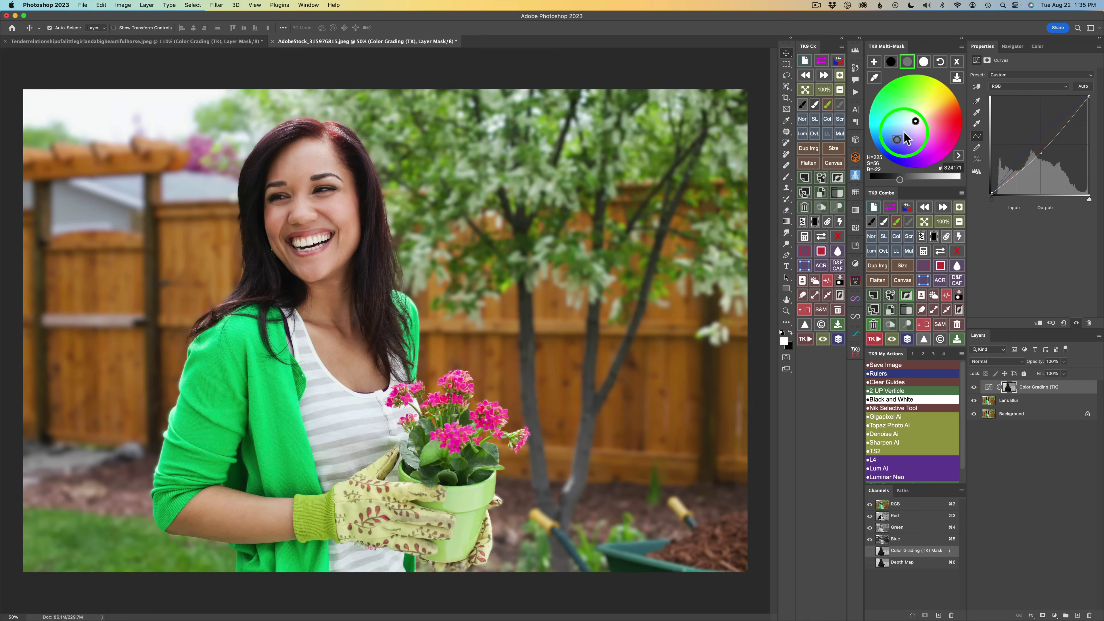
left_click(904, 132)
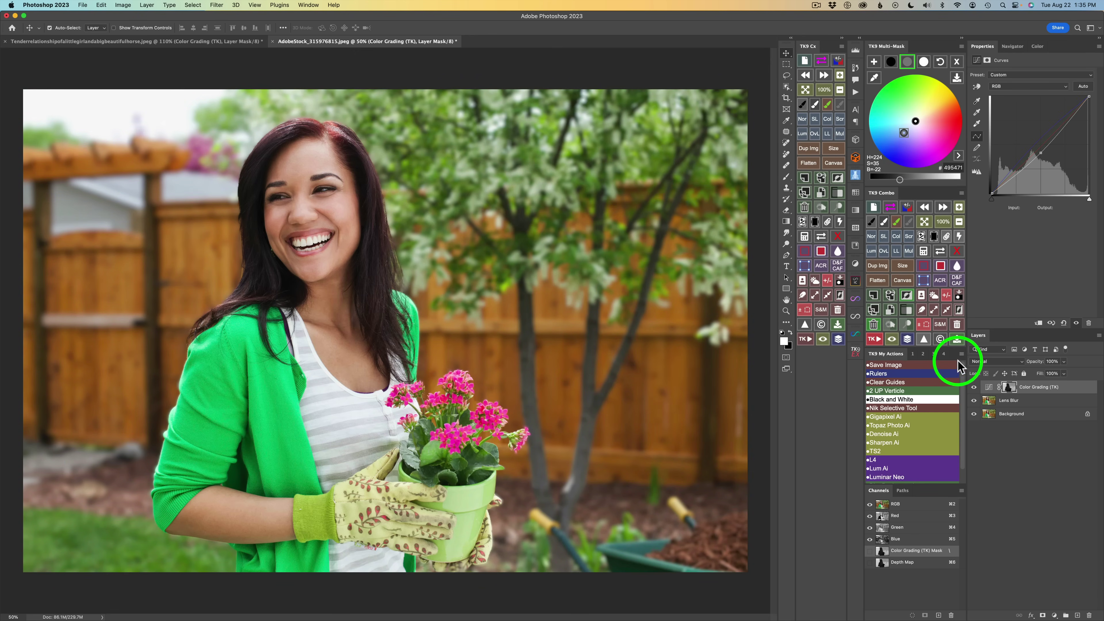
left_click(974, 388)
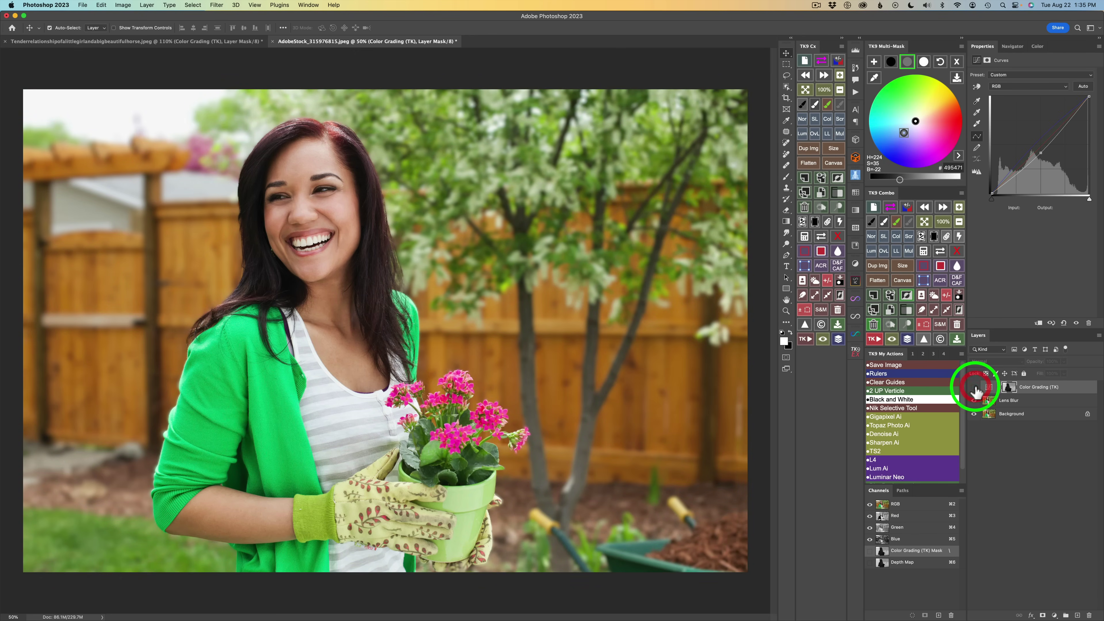
left_click(975, 388)
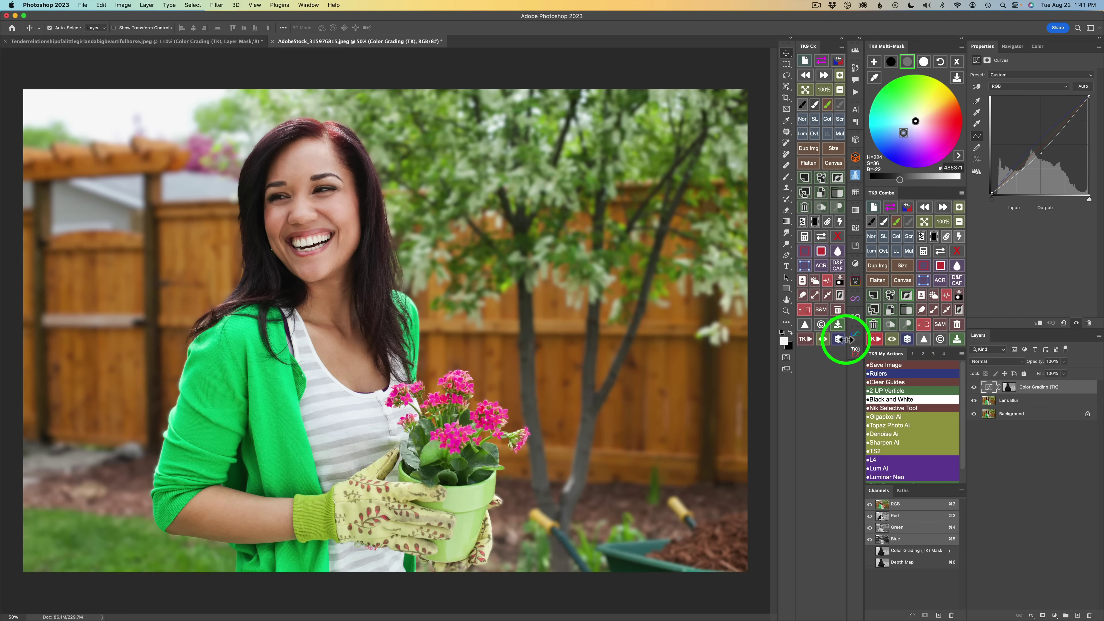
left_click(908, 340)
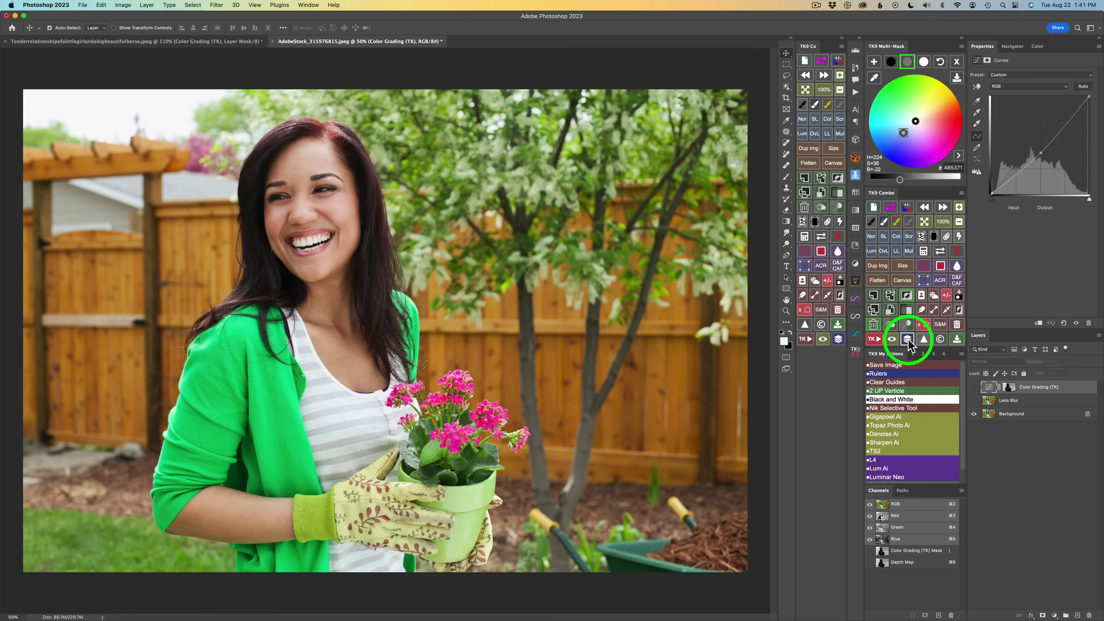
left_click(908, 340)
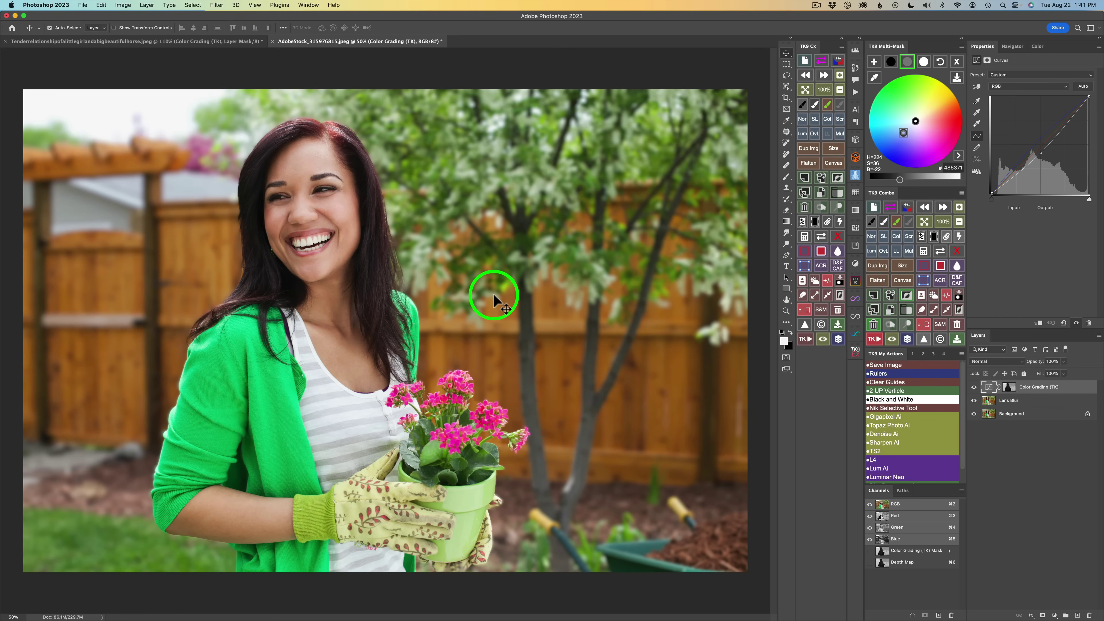
left_click(957, 63)
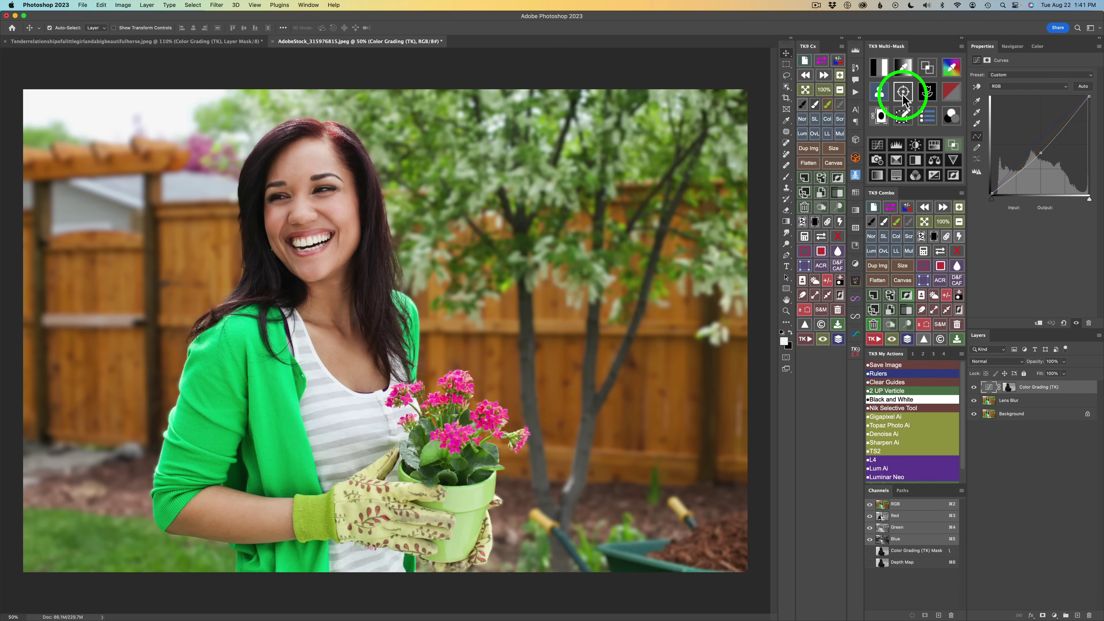